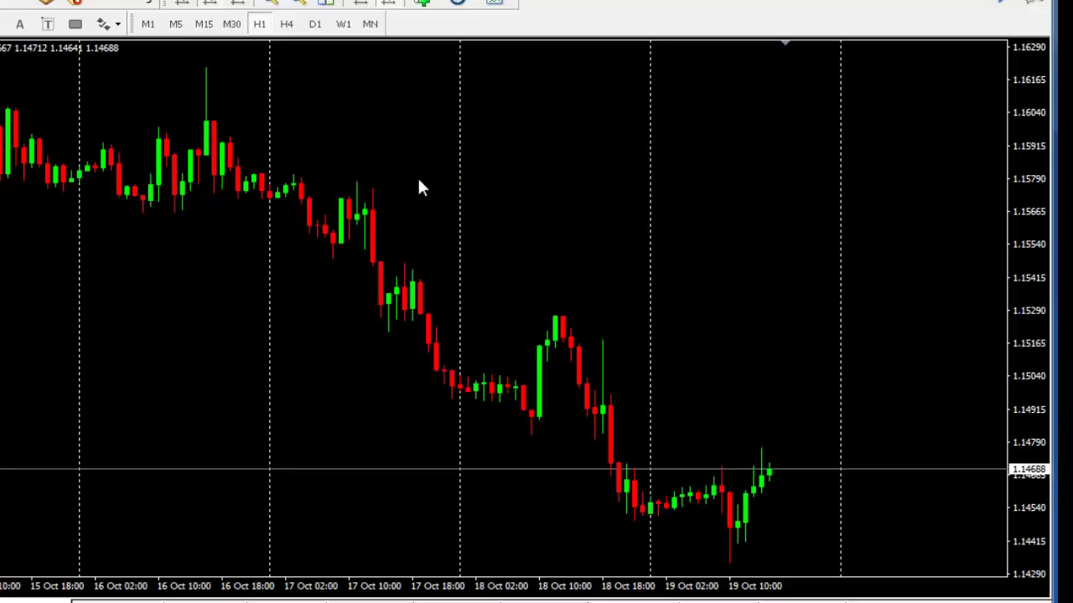
# Add a 21-period exponential Moving Average applied to Close, in Goldenrod, to the EURUSD H1 price chart
pyautogui.click(421, 5)
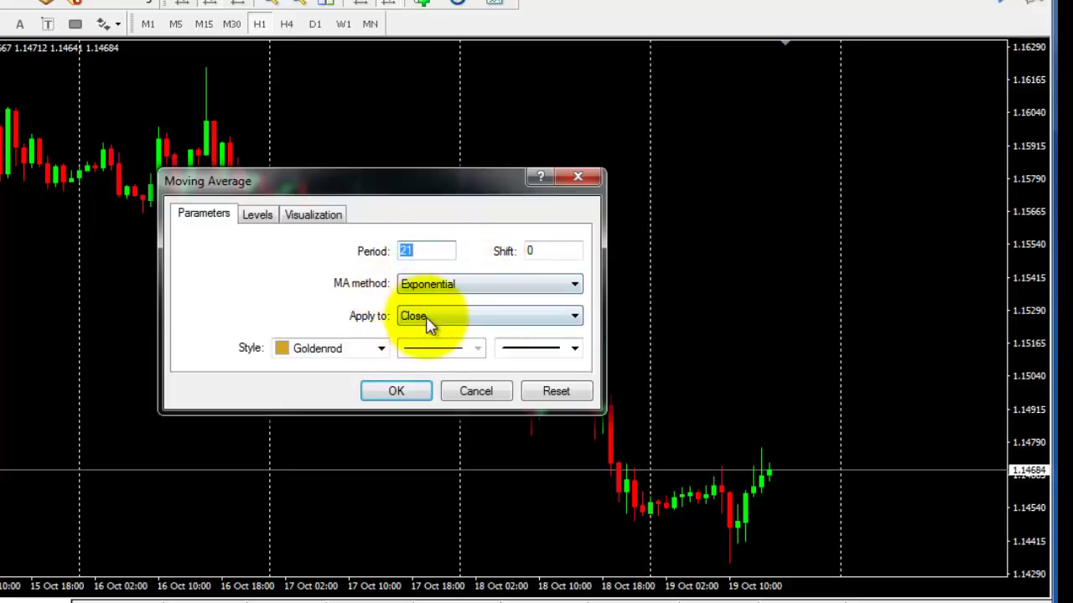
pyautogui.click(406, 396)
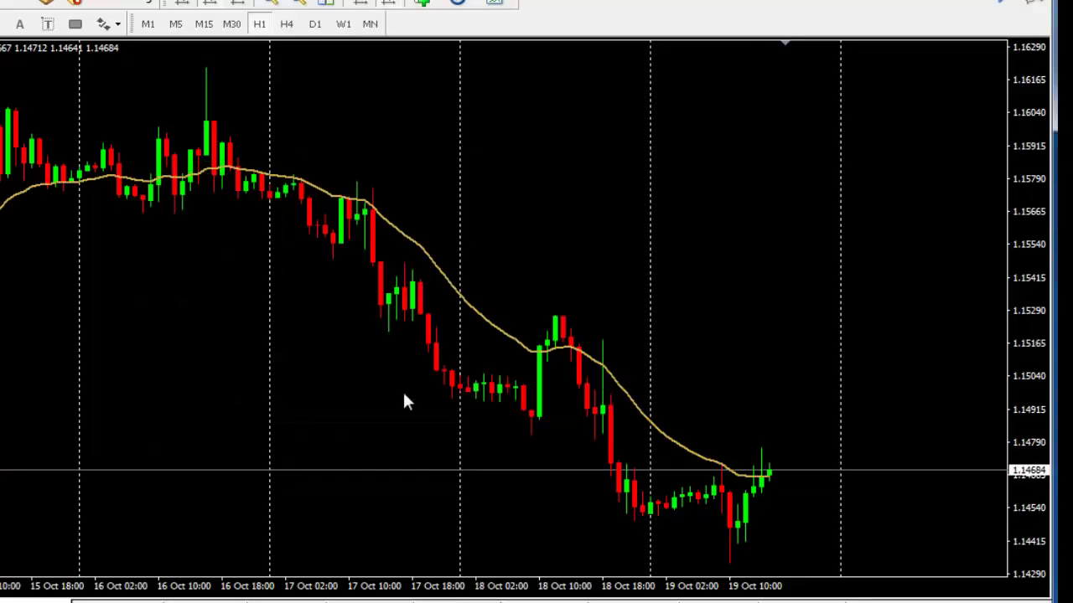
# Add a Commodity Channel Index with period 49, applied to Typical Price (HLC/3), in LightSeaGreen
pyautogui.click(421, 5)
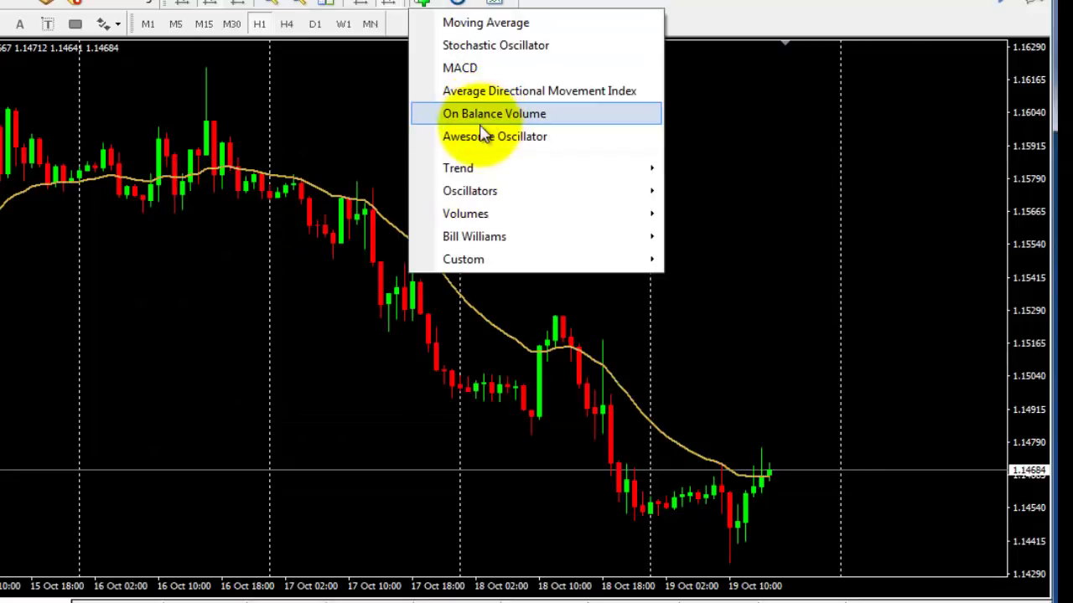
pyautogui.moveTo(515, 194)
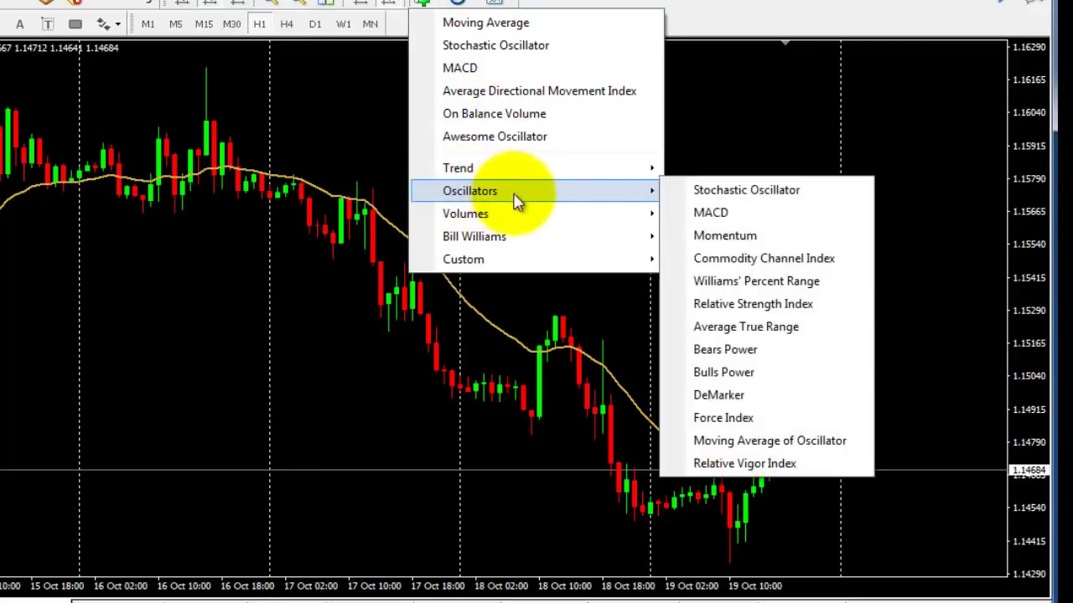
pyautogui.click(744, 260)
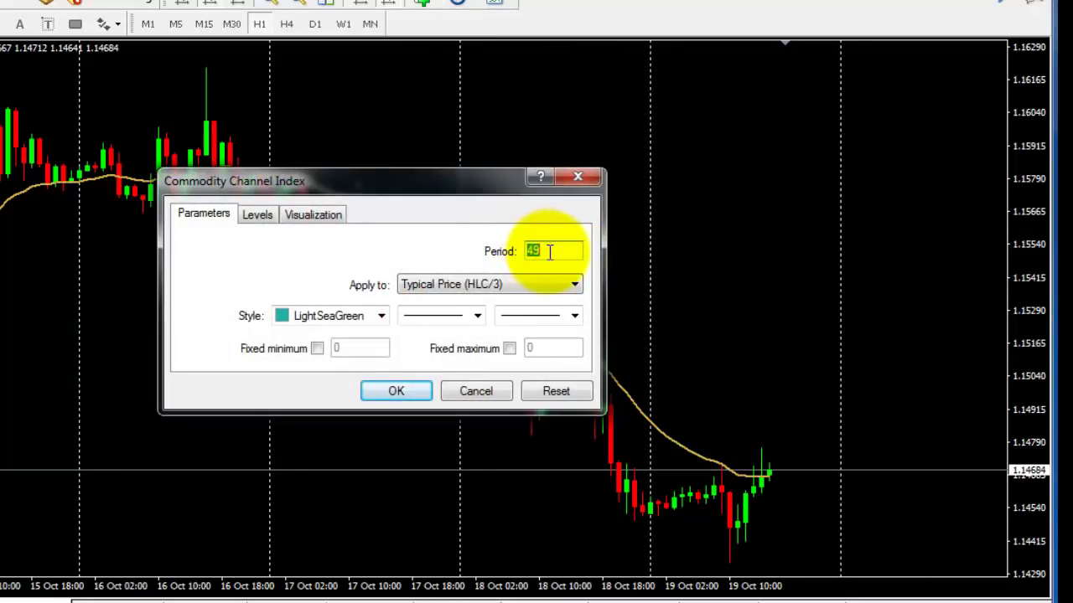
pyautogui.click(404, 394)
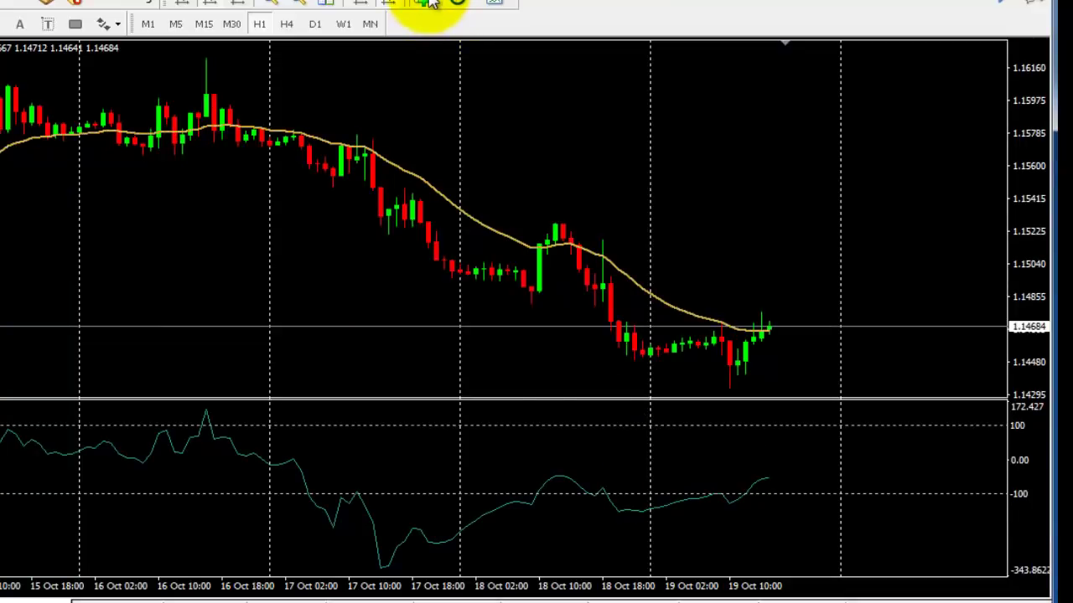
# Add the On Balance Volume indicator in its own subwindow of the EURUSD chart
pyautogui.click(424, 4)
pyautogui.moveTo(455, 172)
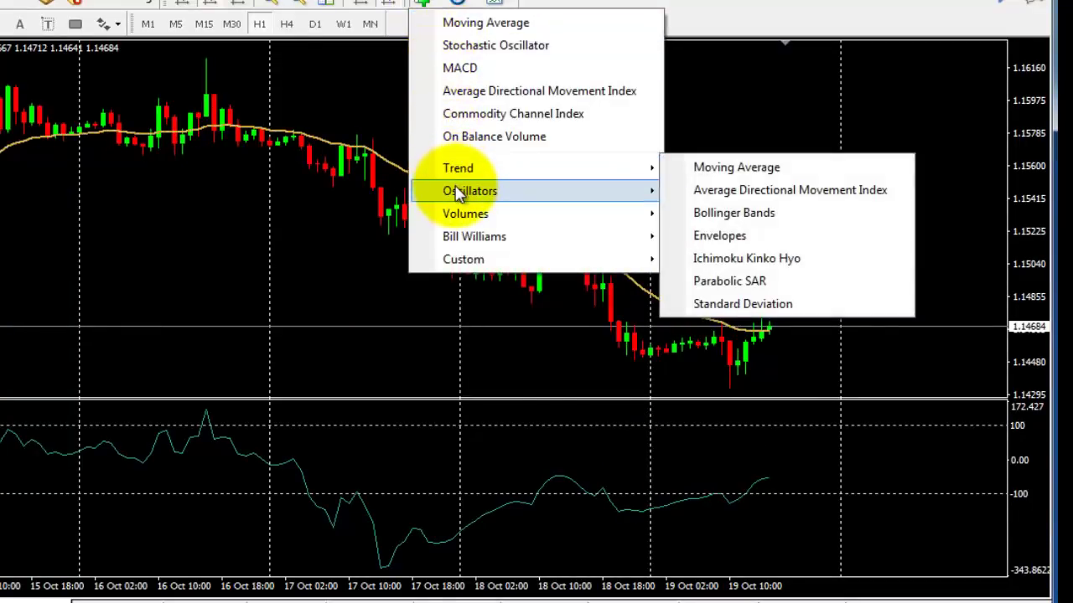
pyautogui.moveTo(457, 192)
pyautogui.moveTo(491, 223)
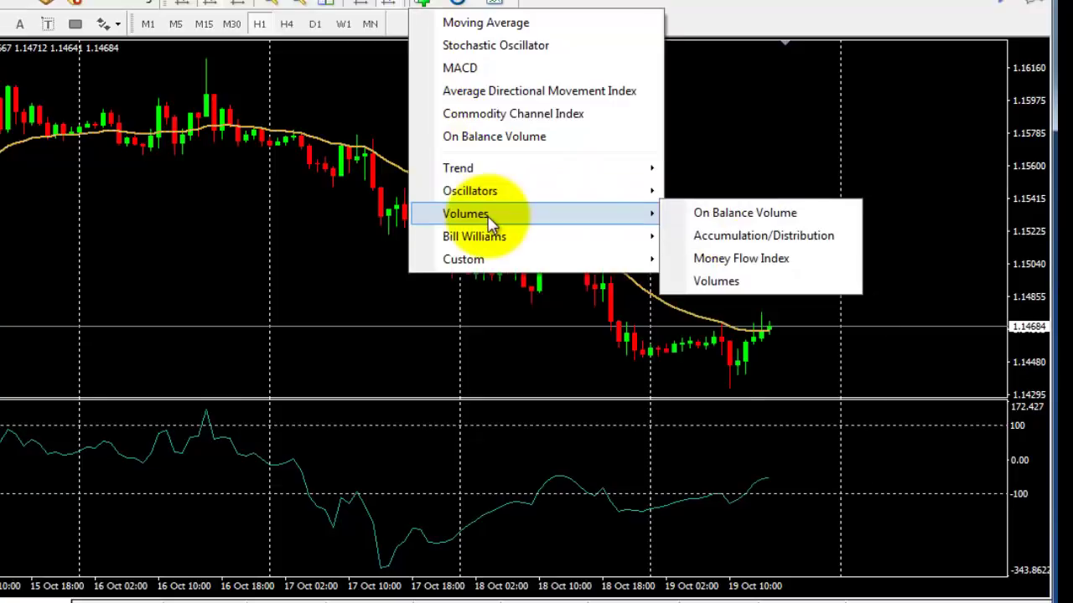
pyautogui.click(757, 221)
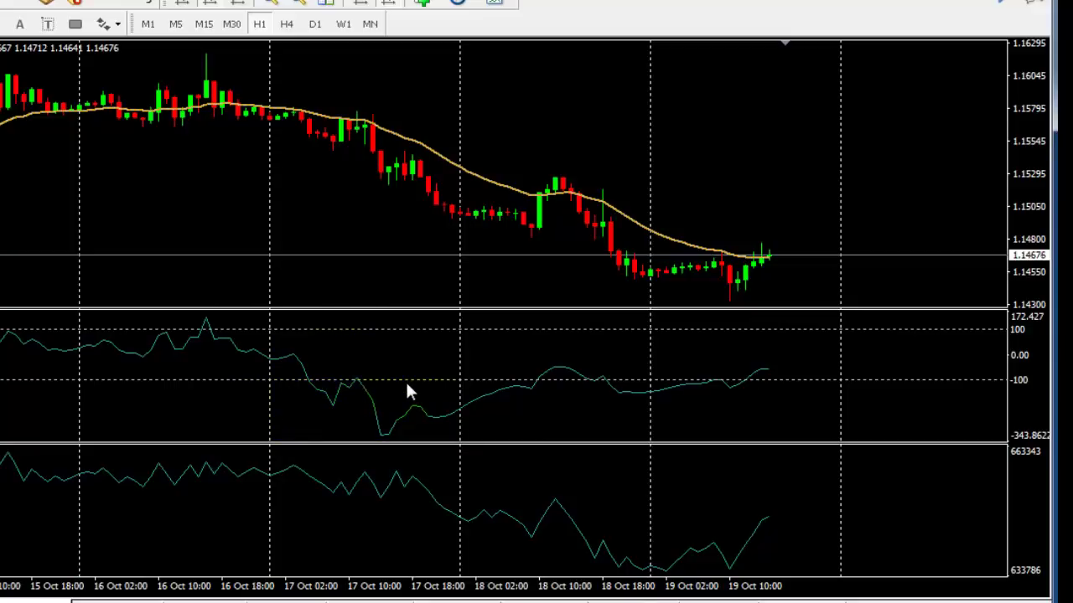
# Add a 21-period exponential Moving Average to the CCI subwindow, applied to Previous Indicator's Data
pyautogui.click(428, 4)
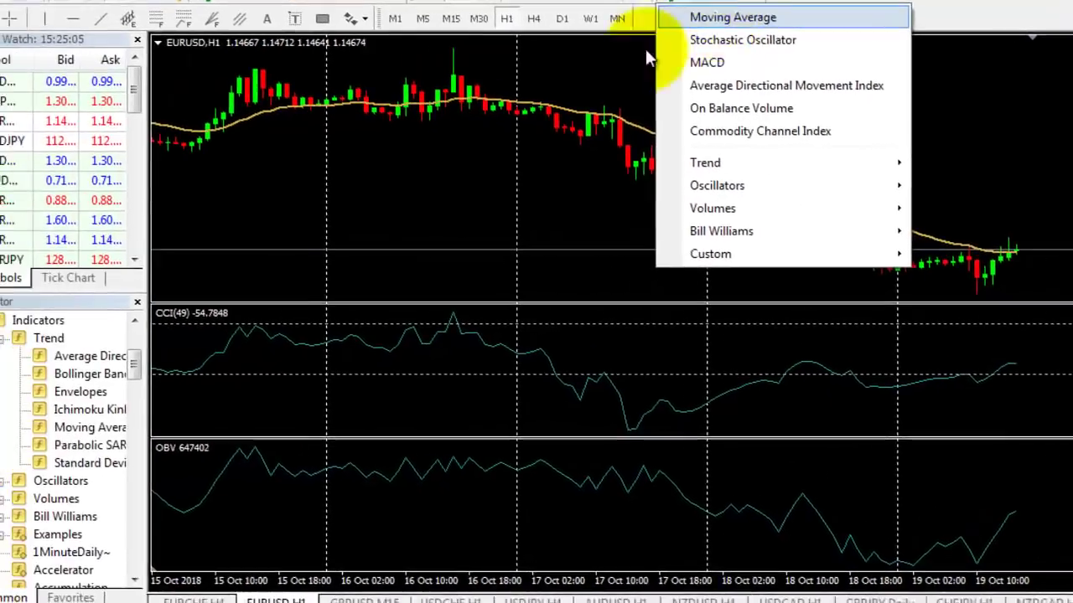
pyautogui.press('Escape')
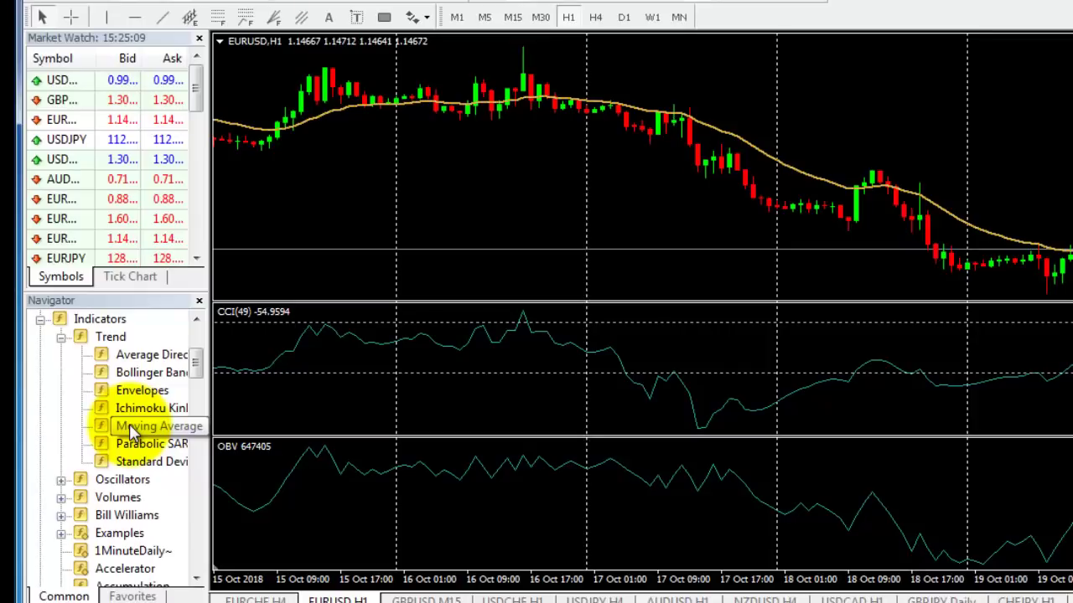
pyautogui.moveTo(129, 424); pyautogui.dragTo(539, 403)
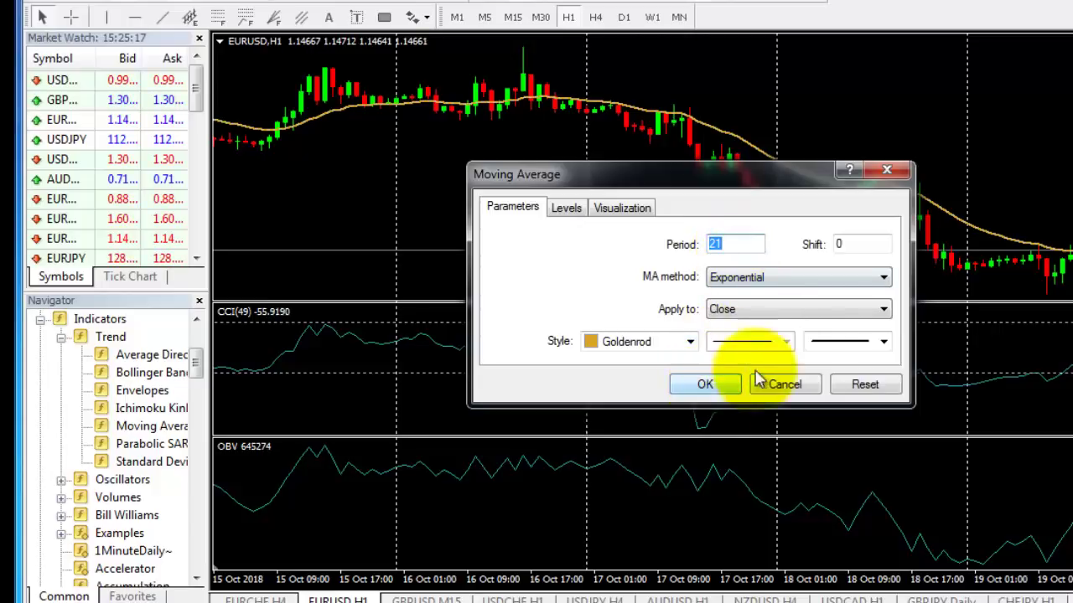
pyautogui.click(880, 310)
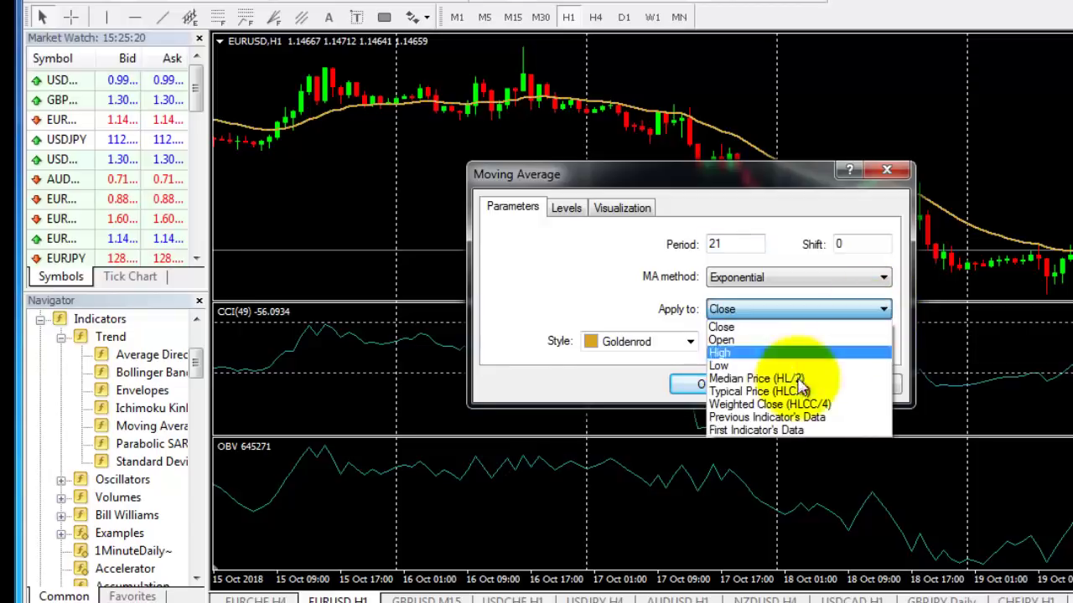
pyautogui.click(755, 417)
pyautogui.click(704, 385)
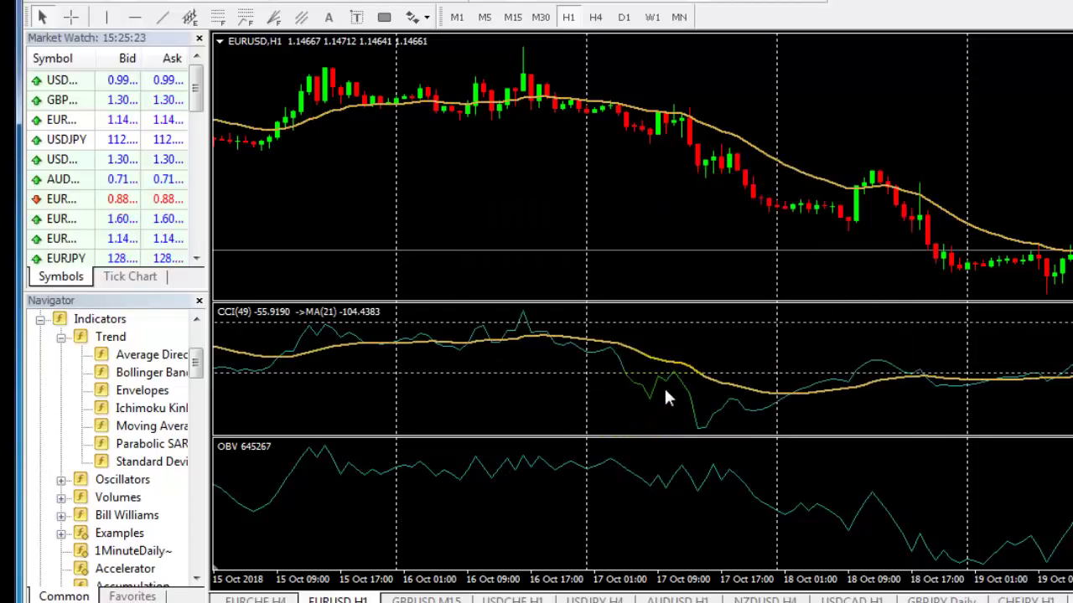
# Add a 21-period exponential Moving Average to the OBV subwindow, applied to Previous Indicator's Data
pyautogui.moveTo(737, 388)
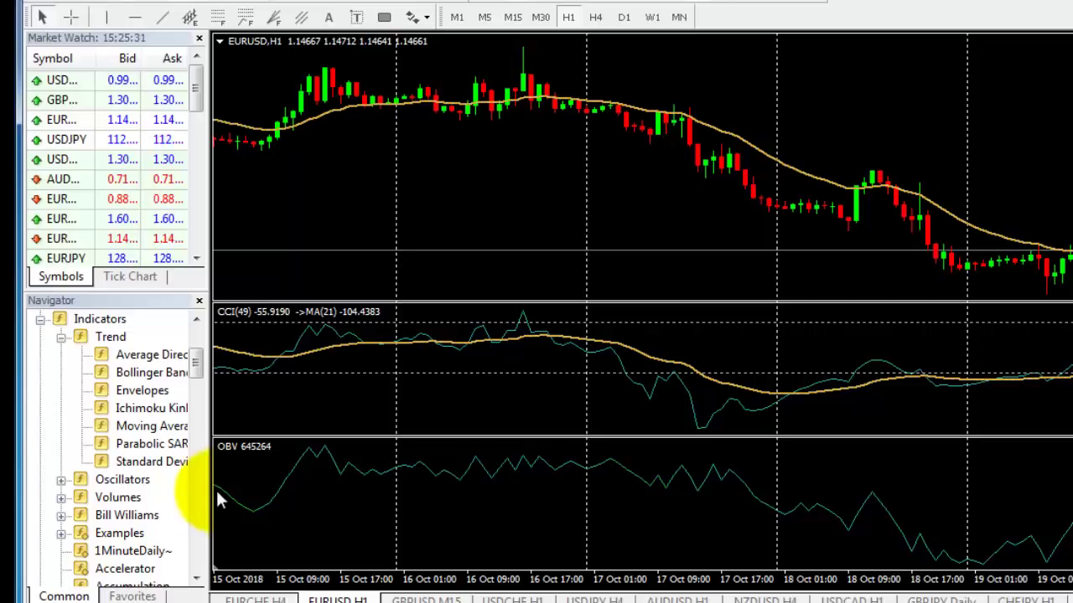
pyautogui.moveTo(155, 424); pyautogui.dragTo(657, 508)
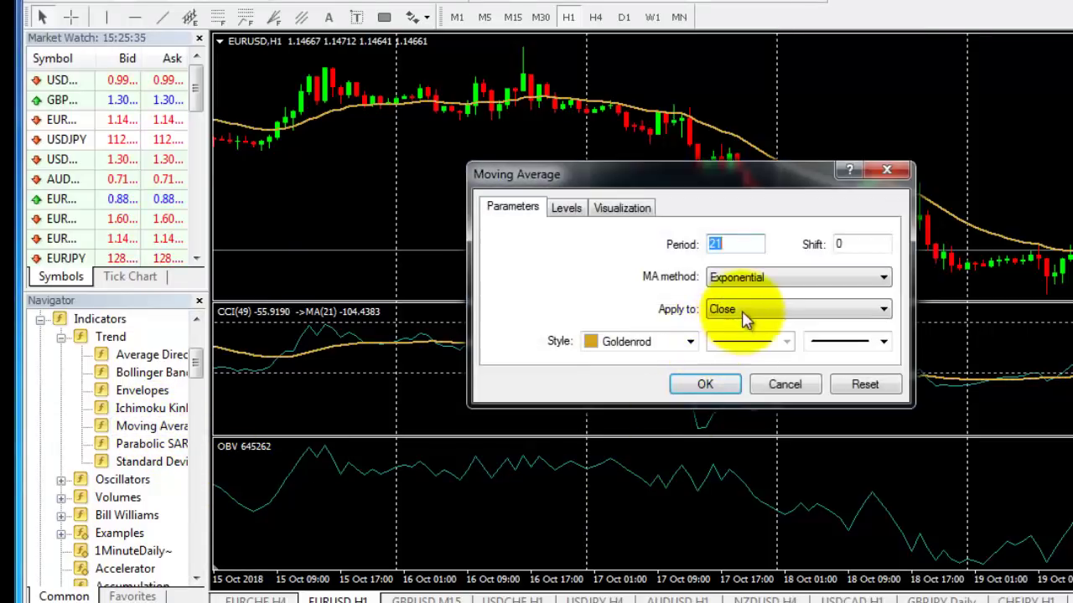
pyautogui.click(758, 309)
pyautogui.click(750, 414)
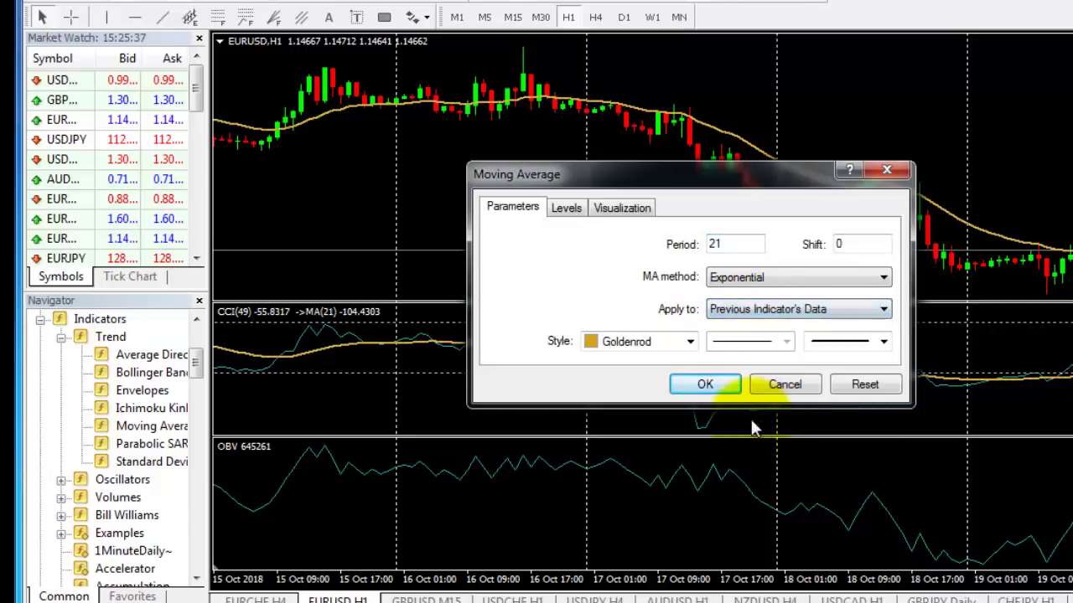
pyautogui.click(705, 385)
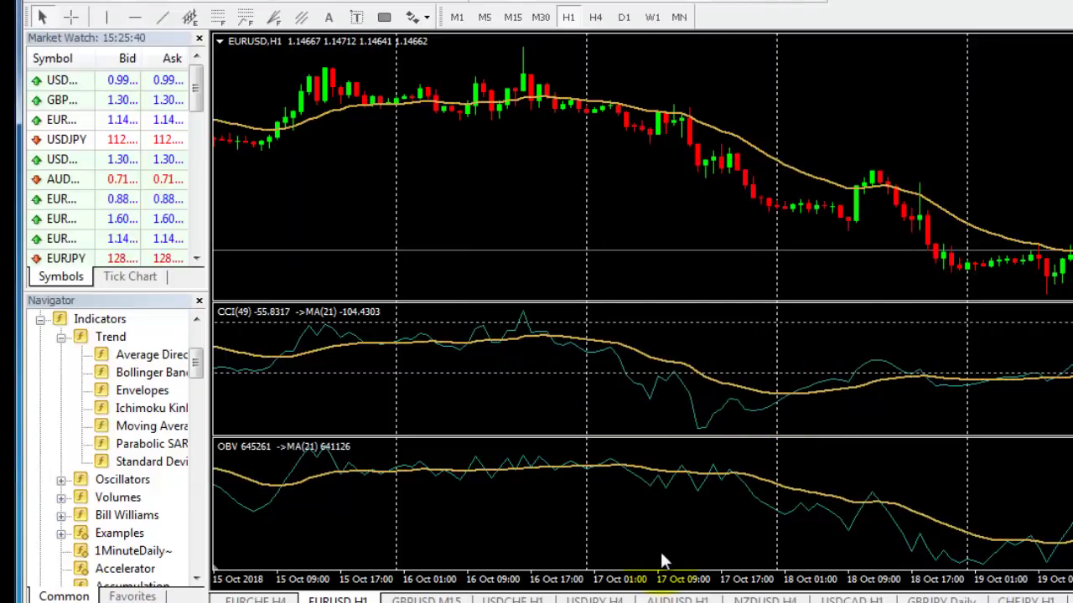
# Add a 100-period exponential Moving Average to the price chart, applied to Typical Price (HLC/3), in magenta
pyautogui.click(695, 17)
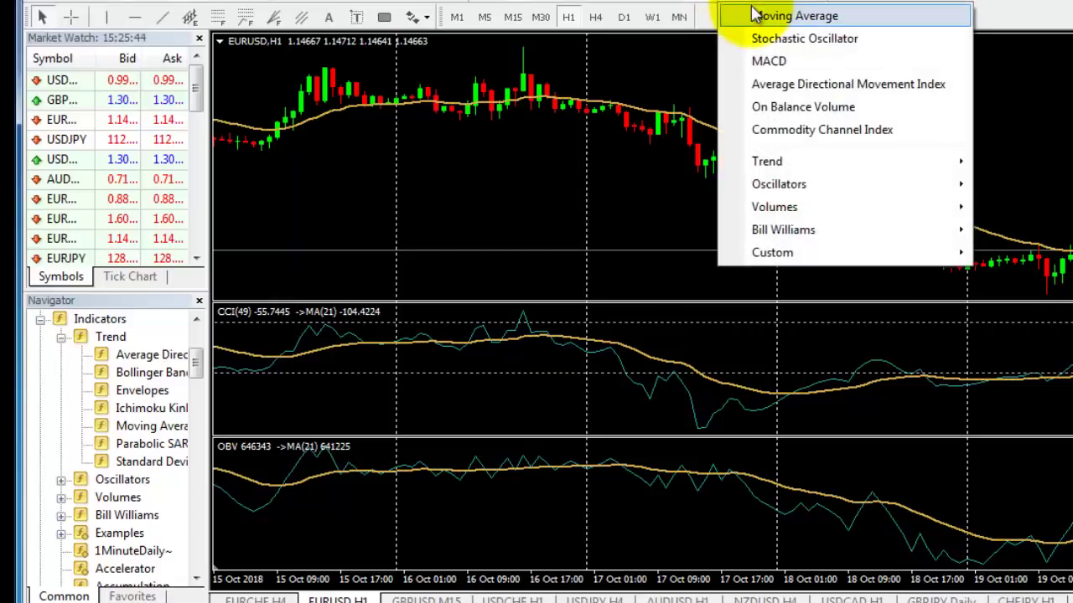
pyautogui.click(708, 19)
pyautogui.write('100')
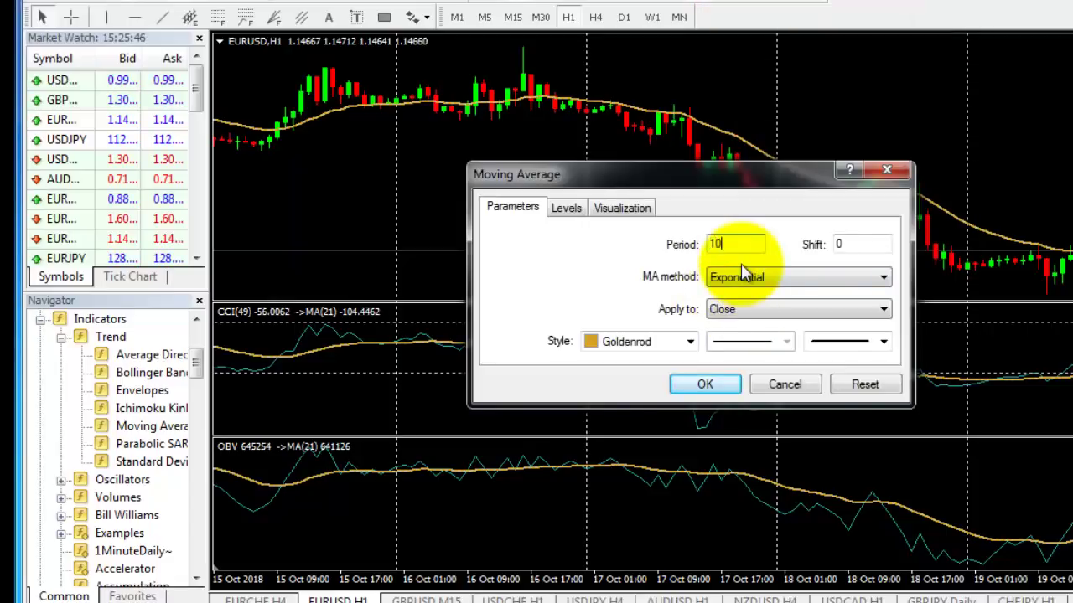
pyautogui.click(841, 311)
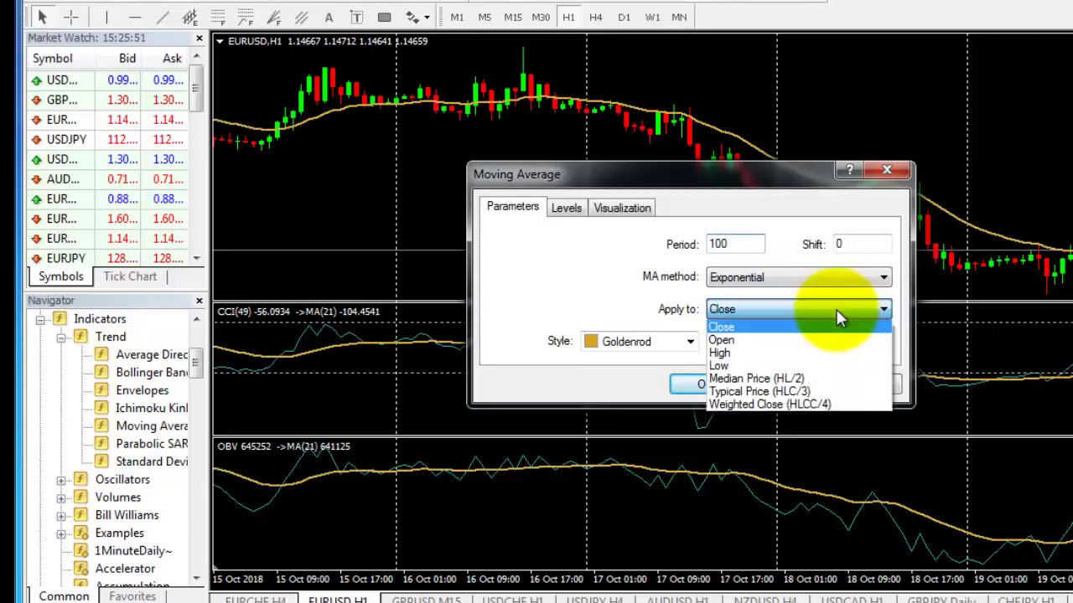
pyautogui.click(793, 395)
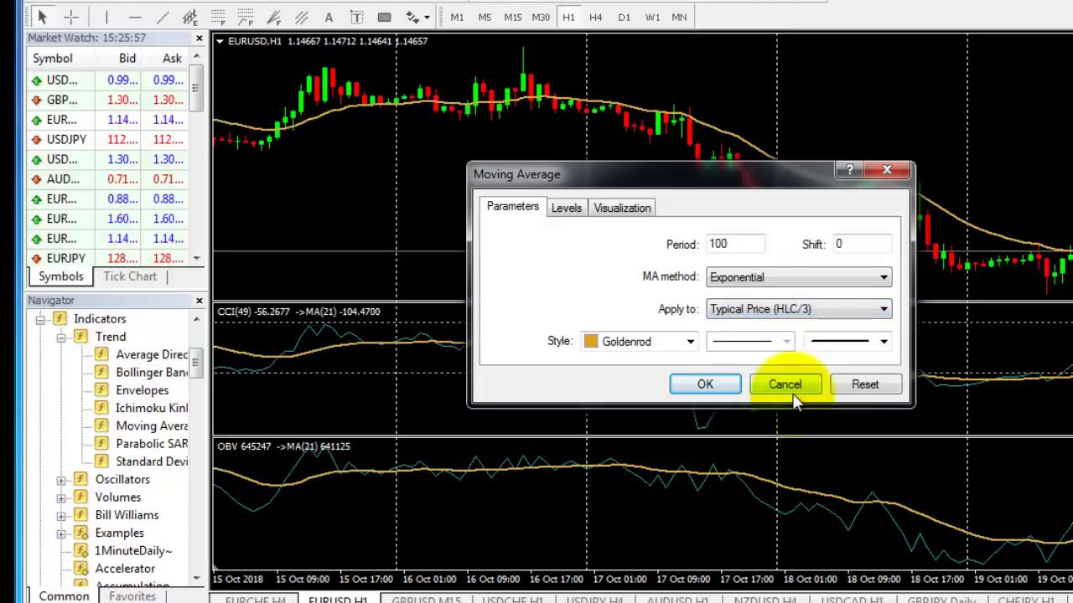
pyautogui.click(637, 342)
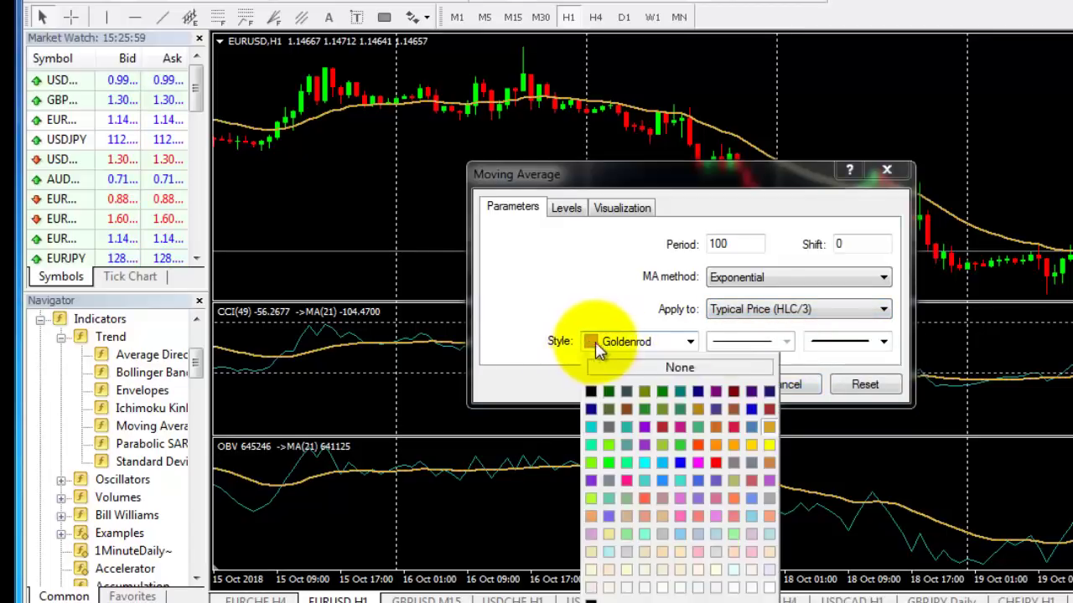
pyautogui.click(711, 461)
pyautogui.press('Return')
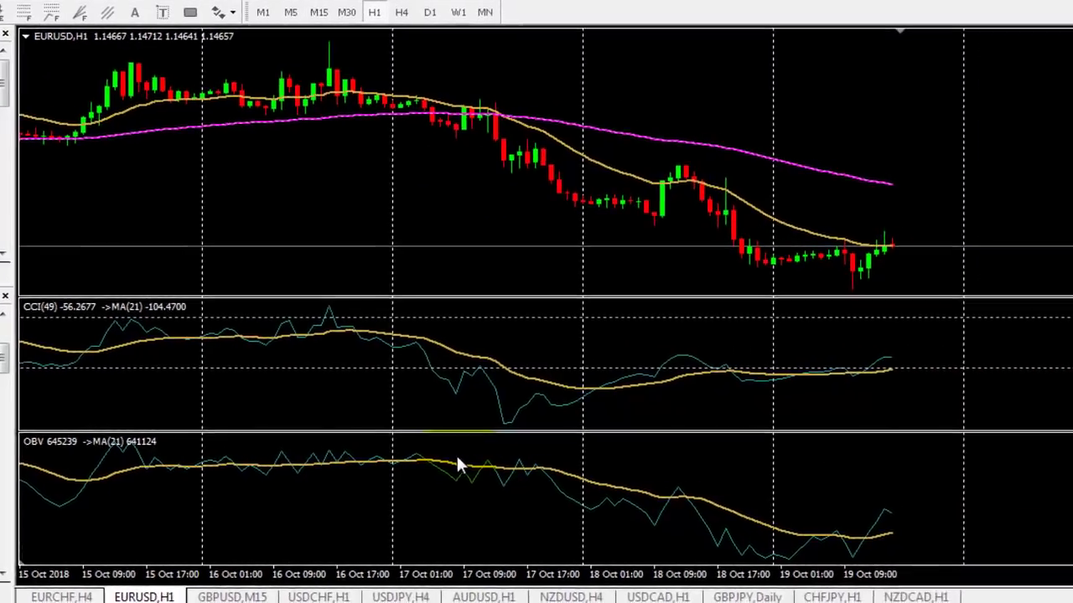
# Mark the 2018.10.15 09:00 candle with a vertical line and compare CCI and OBV with their moving averages there
pyautogui.moveTo(753, 142)
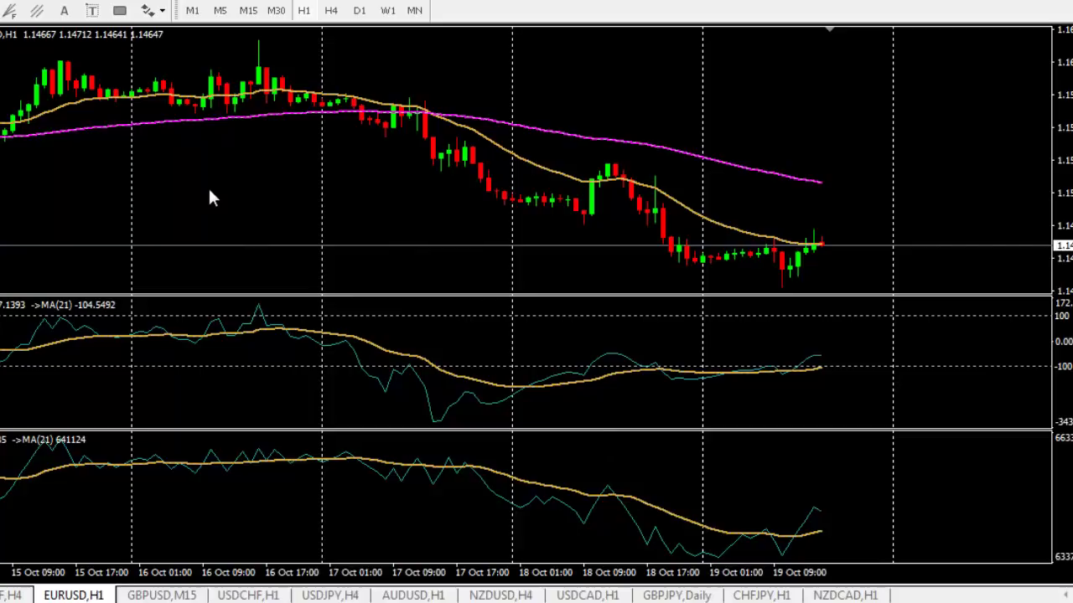
pyautogui.scroll(-5, 209, 197)
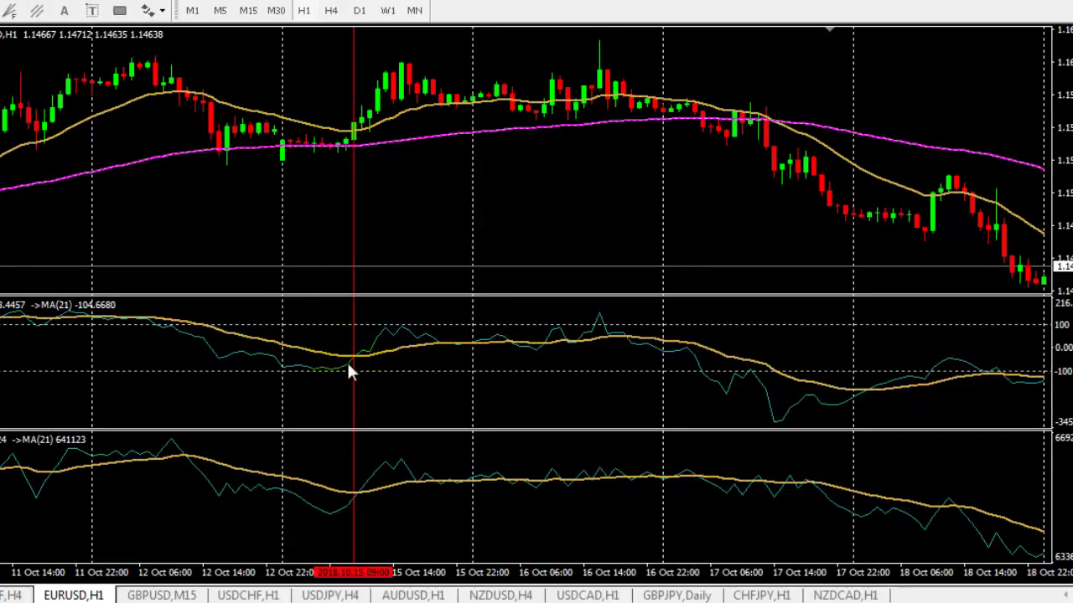
pyautogui.moveTo(348, 366)
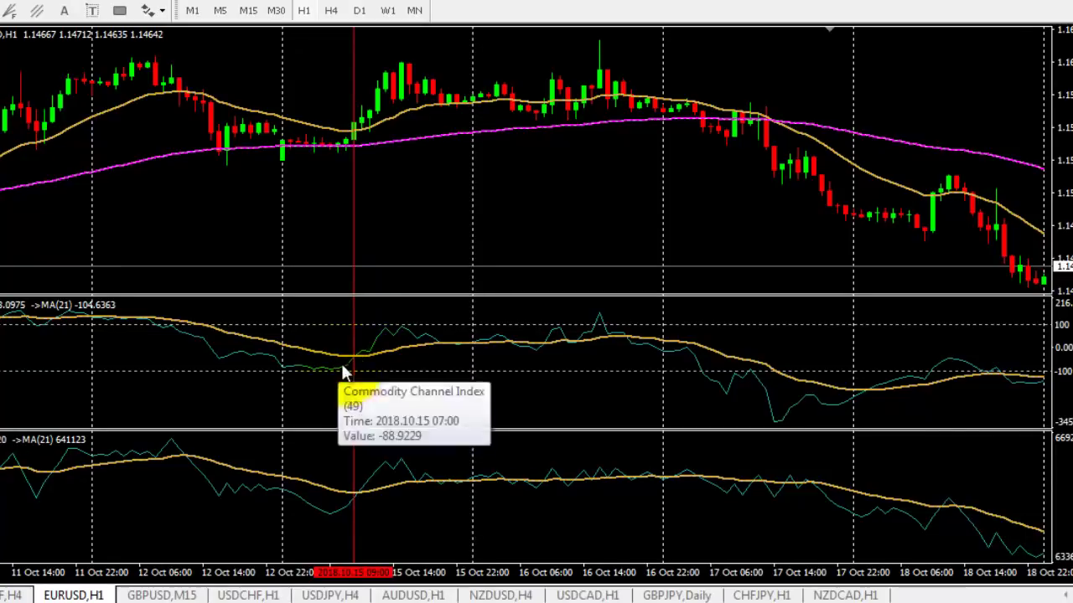
pyautogui.moveTo(344, 513)
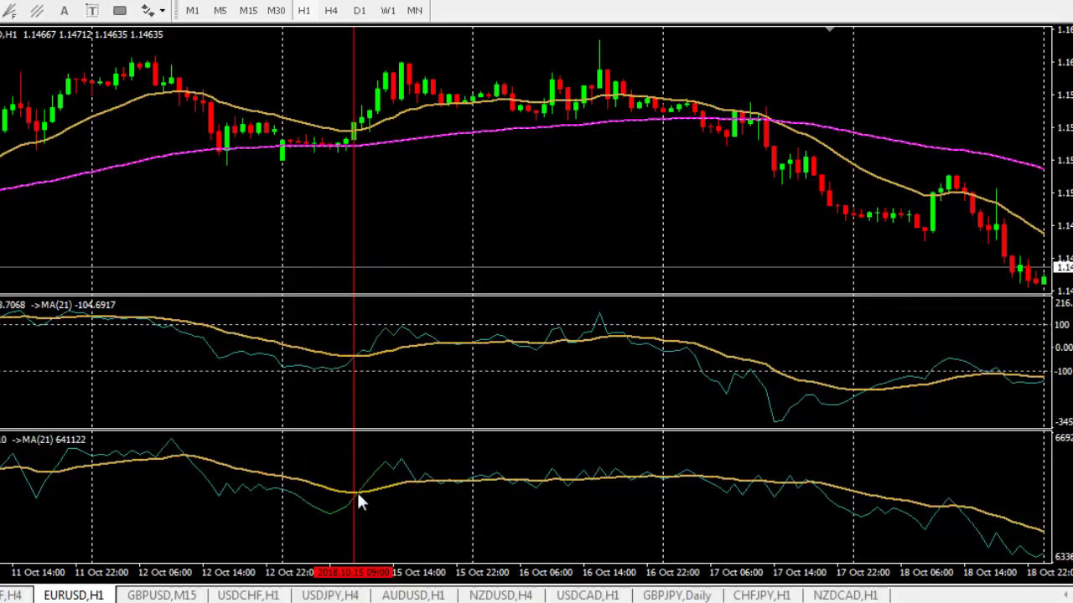
# Move the vertical line to 2018.10.15 10:00 and check the CCI and OBV crossovers of their averages
pyautogui.doubleClick(353, 209)
pyautogui.moveTo(356, 217); pyautogui.dragTo(349, 513)
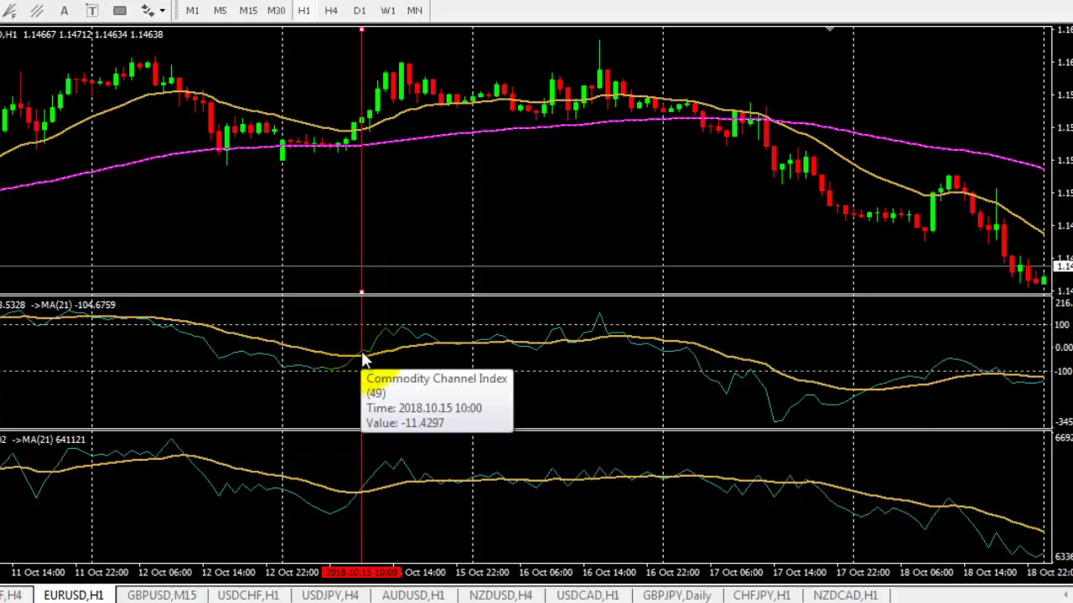
pyautogui.moveTo(362, 496)
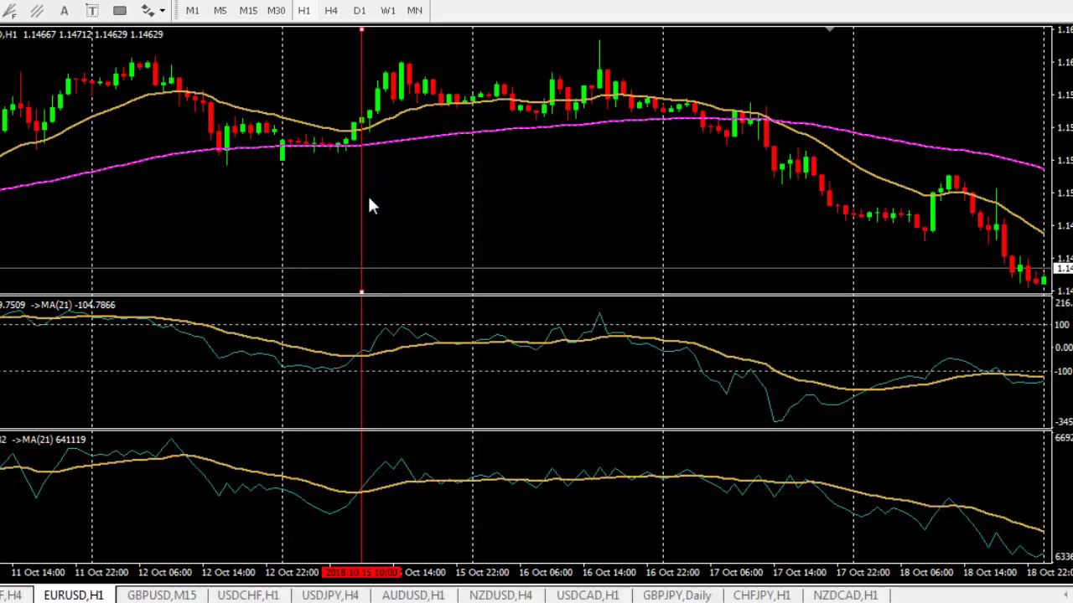
# Mark the buy entry with the vertical line at 2018.10.15 11:00 and a horizontal line, measuring the distances to the nearby low and high
pyautogui.click(369, 119)
pyautogui.moveTo(361, 151)
pyautogui.mouseDown()
pyautogui.moveTo(364, 165)
pyautogui.moveTo(370, 122)
pyautogui.moveTo(352, 158)
pyautogui.mouseUp()
pyautogui.middleClick(370, 122)
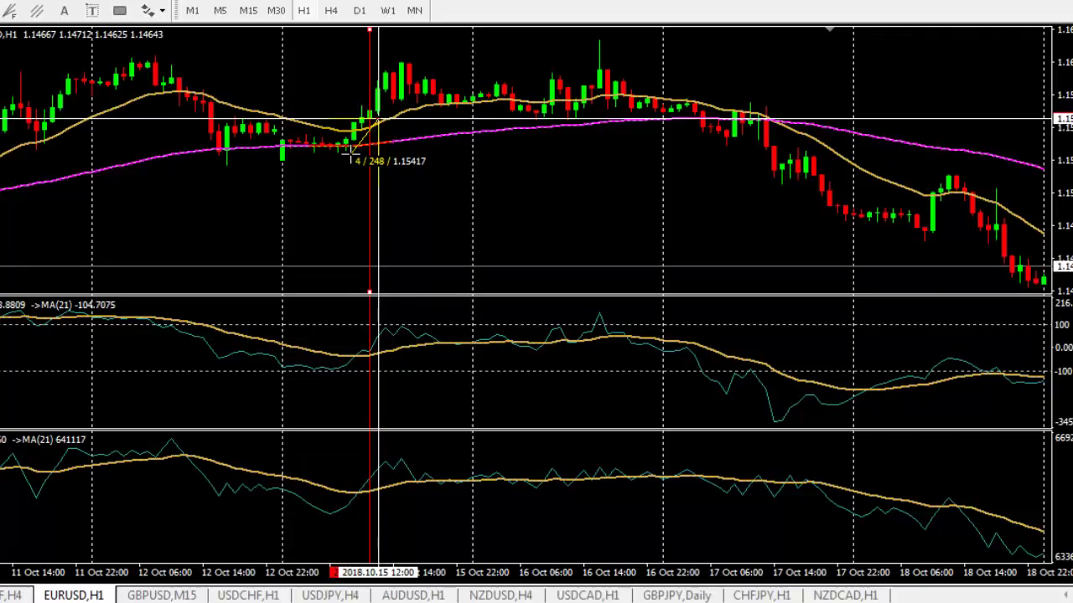
pyautogui.moveTo(350, 155); pyautogui.dragTo(409, 64)
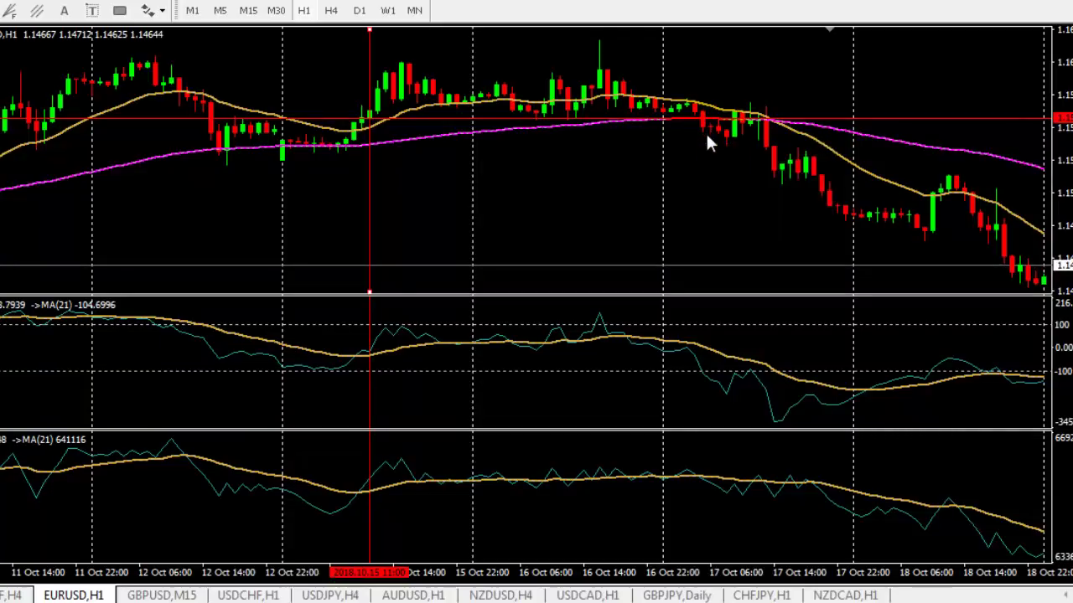
# Move the vertical line to the 2018.10.17 06:00 candle and lower the horizontal line to that candle's price level
pyautogui.click(704, 180)
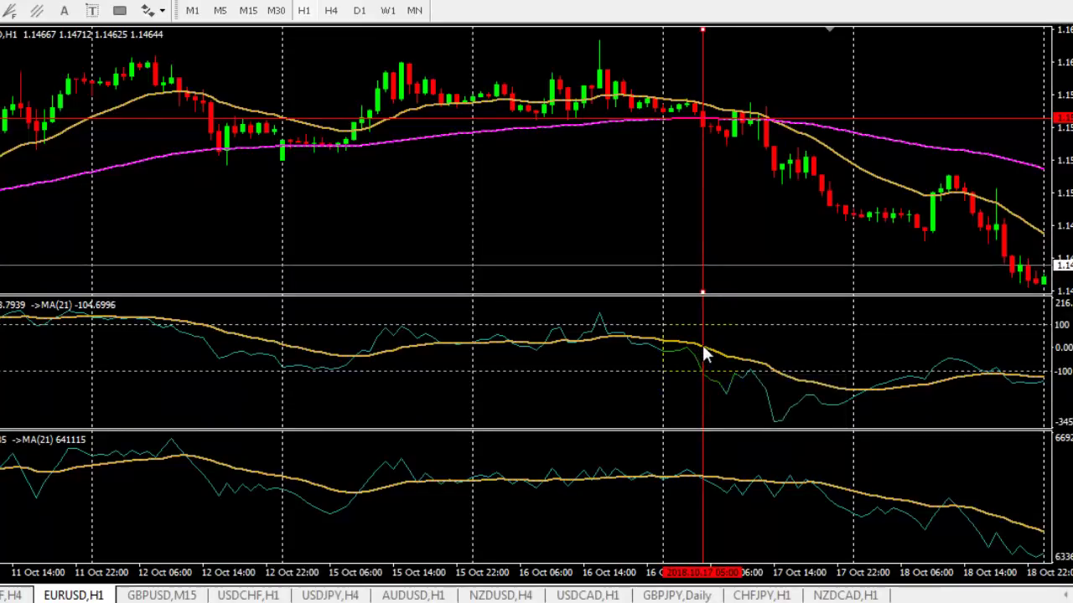
pyautogui.moveTo(704, 350)
pyautogui.moveTo(709, 490)
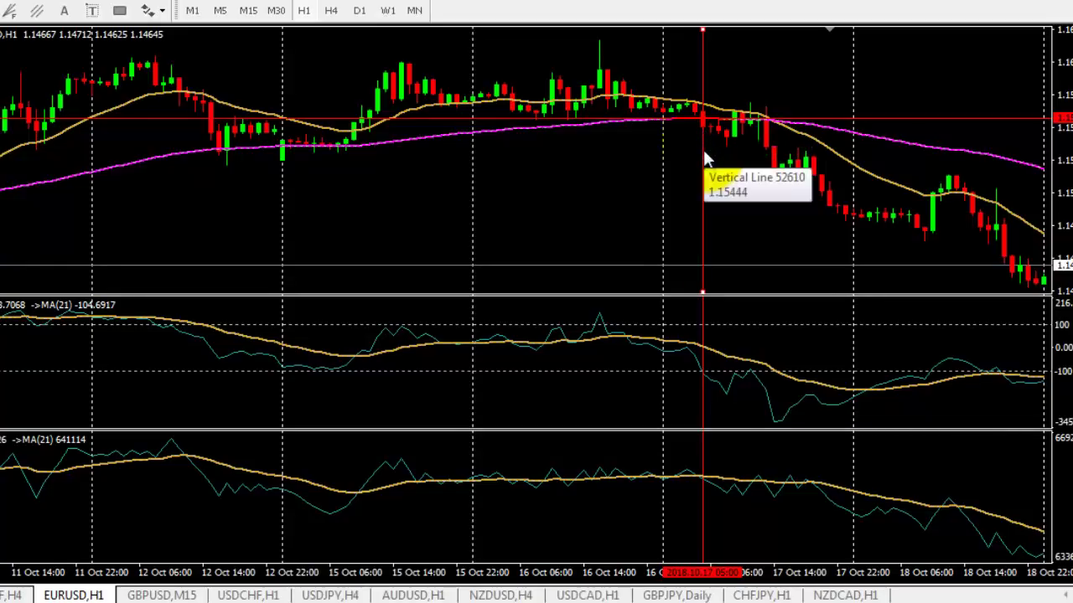
pyautogui.moveTo(703, 189); pyautogui.dragTo(711, 191)
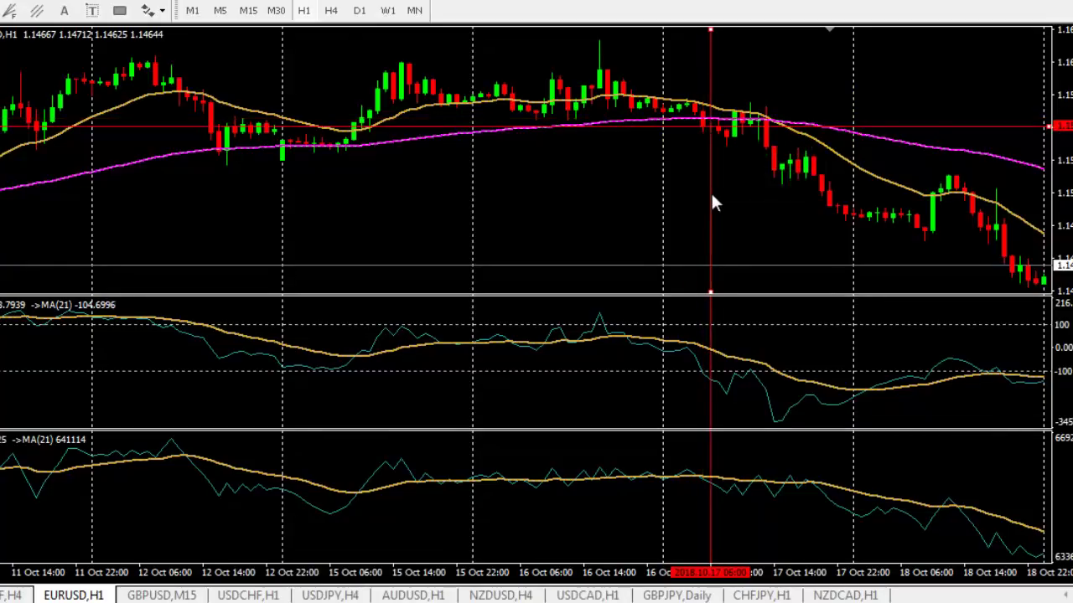
# Measure from the sell entry at the 2018.10.17 06:00 candle up to the recent high and down to an equidistant target, then clear the entry lines
pyautogui.middleClick(711, 138)
pyautogui.moveTo(711, 127); pyautogui.dragTo(700, 91)
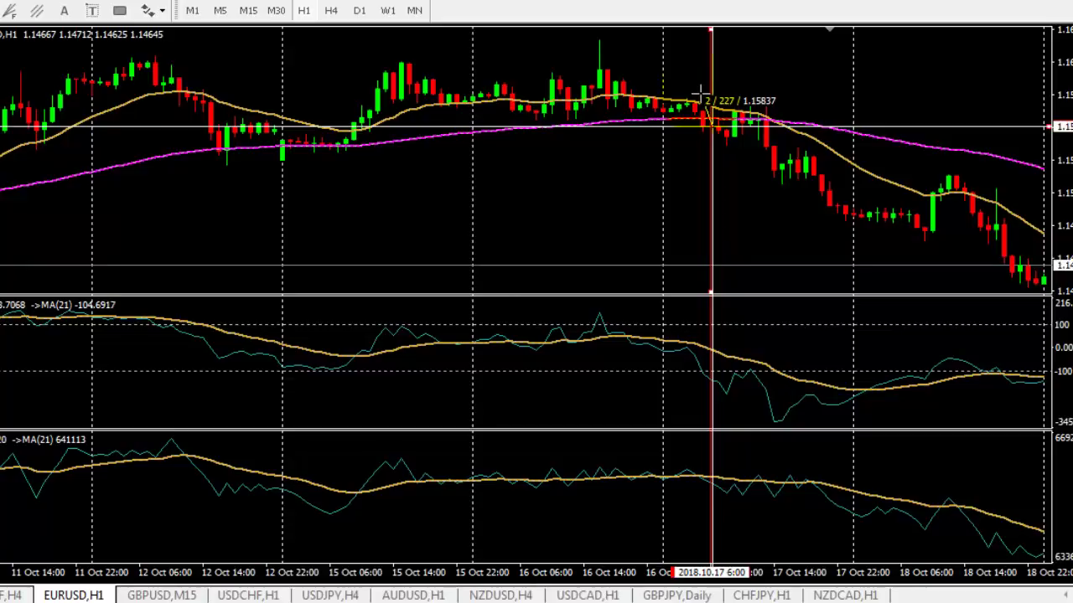
pyautogui.moveTo(700, 90); pyautogui.dragTo(773, 162)
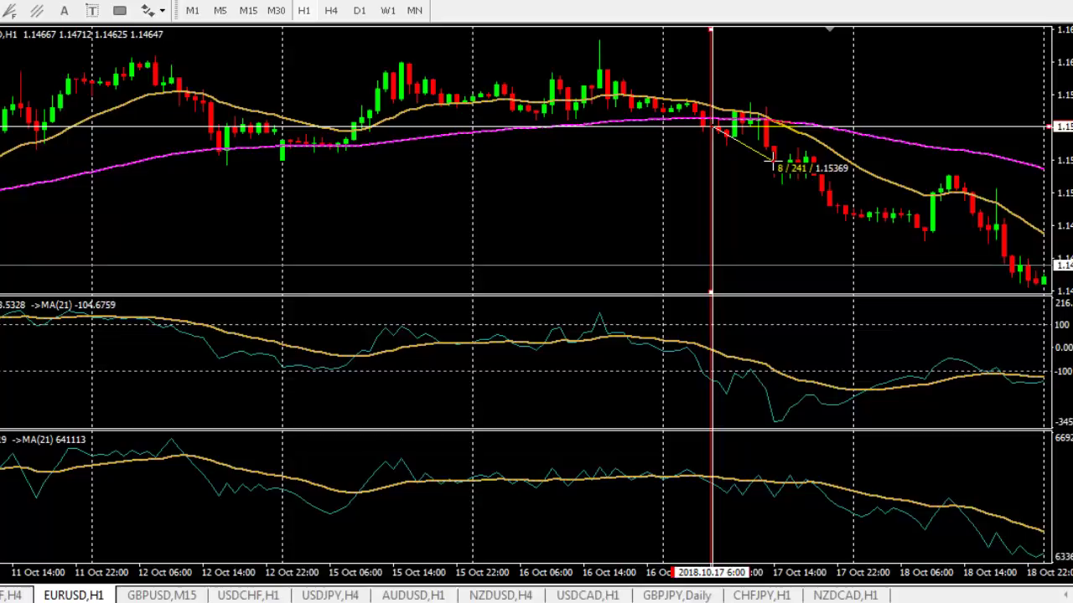
pyautogui.moveTo(773, 161); pyautogui.dragTo(776, 168)
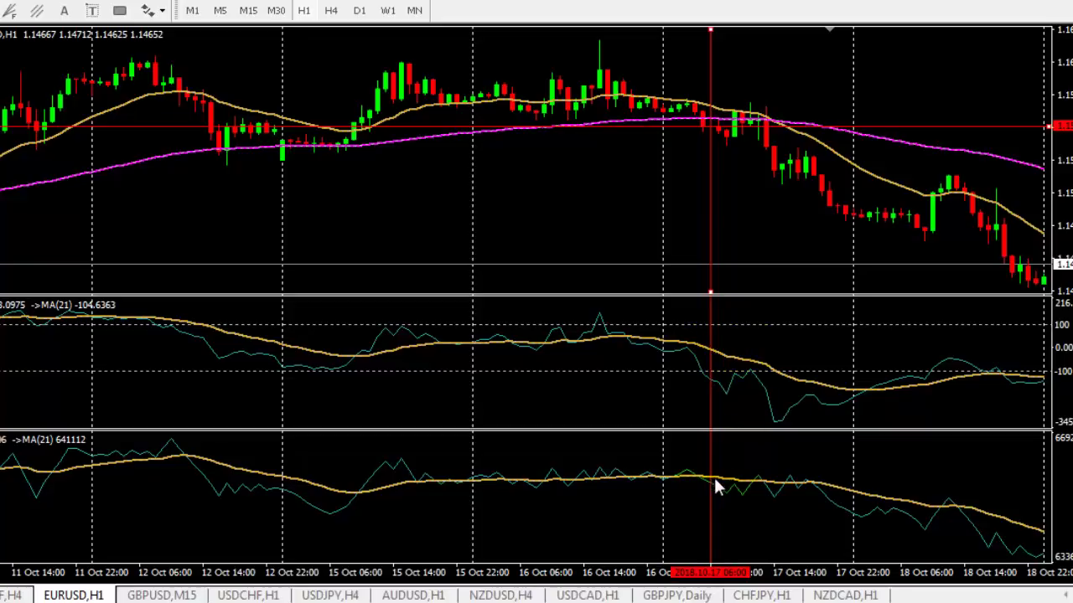
pyautogui.moveTo(734, 363)
pyautogui.moveTo(351, 140)
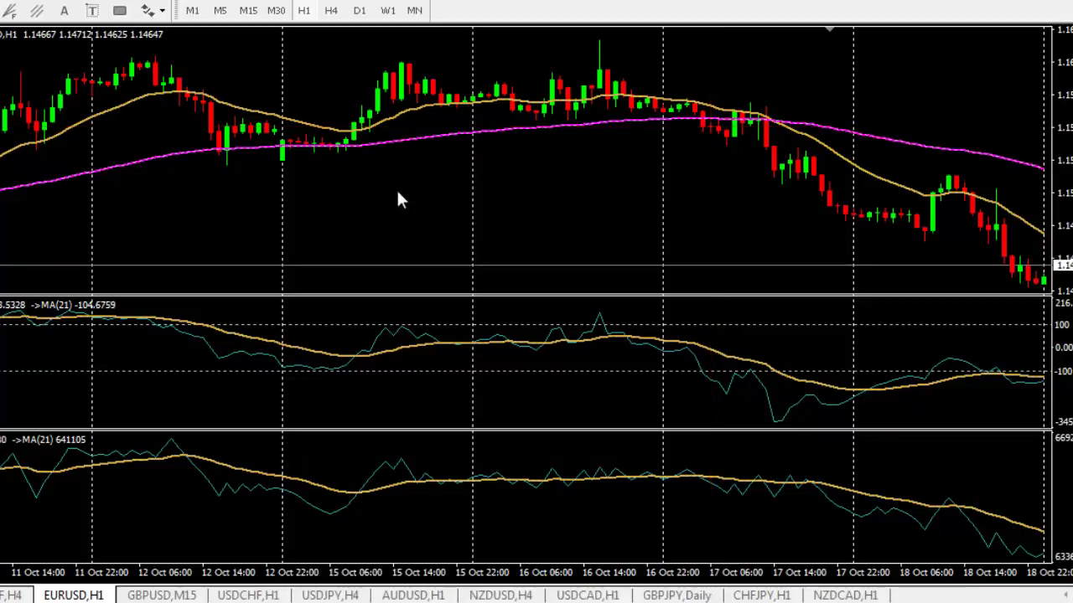
# Go back to the 2018.10.10 03:00 buy candle and measure from its close to the stop level below and the target above
pyautogui.scroll(10, 397, 199)
pyautogui.moveTo(607, 233); pyautogui.dragTo(745, 209)
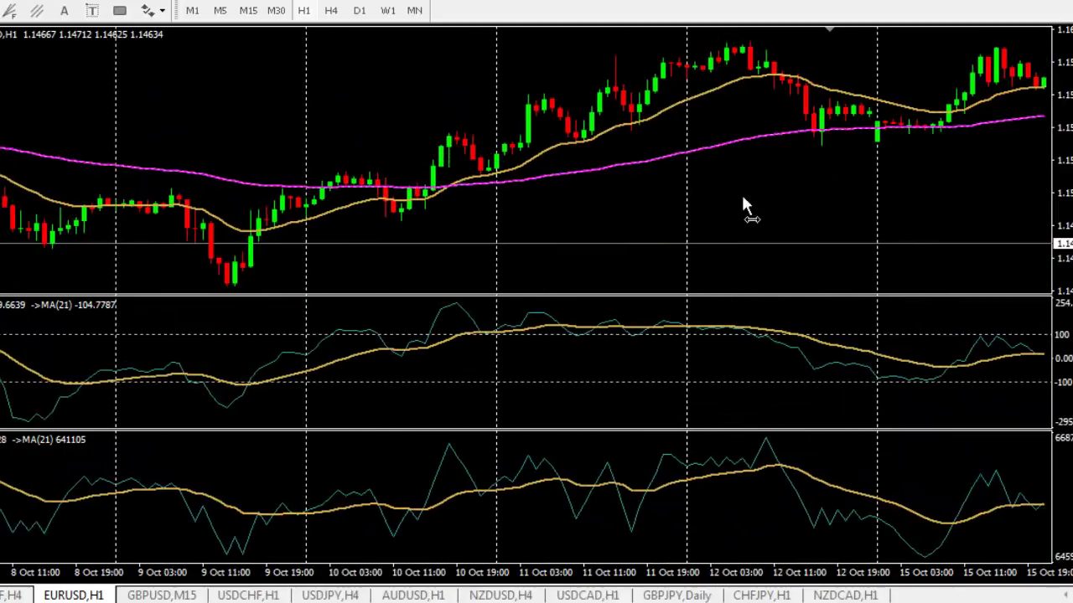
pyautogui.middleClick(330, 222)
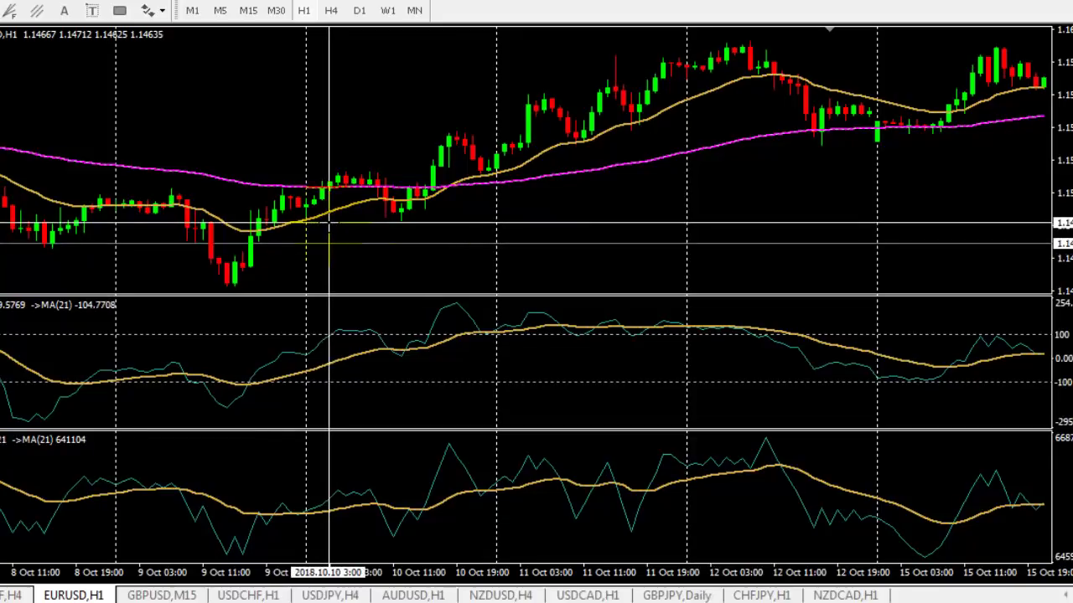
pyautogui.moveTo(330, 222)
pyautogui.mouseDown()
pyautogui.moveTo(331, 183)
pyautogui.moveTo(313, 226)
pyautogui.mouseUp()
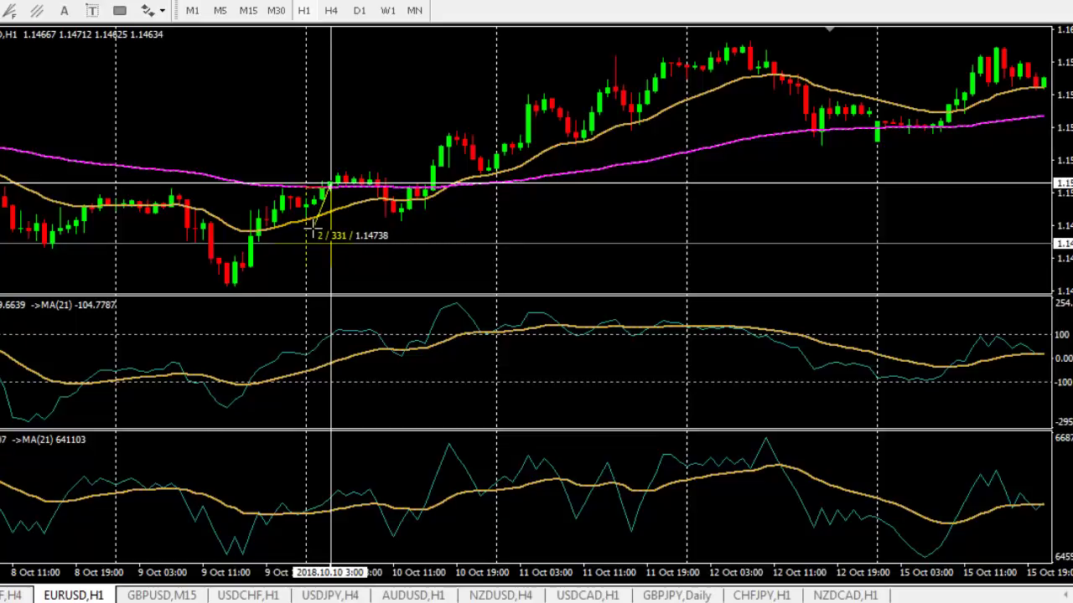
pyautogui.moveTo(312, 227); pyautogui.dragTo(454, 141)
# Go back to early October and measure from the 2018.10.08 07:00 sell candle down to the target level
pyautogui.moveTo(75, 266); pyautogui.dragTo(382, 226)
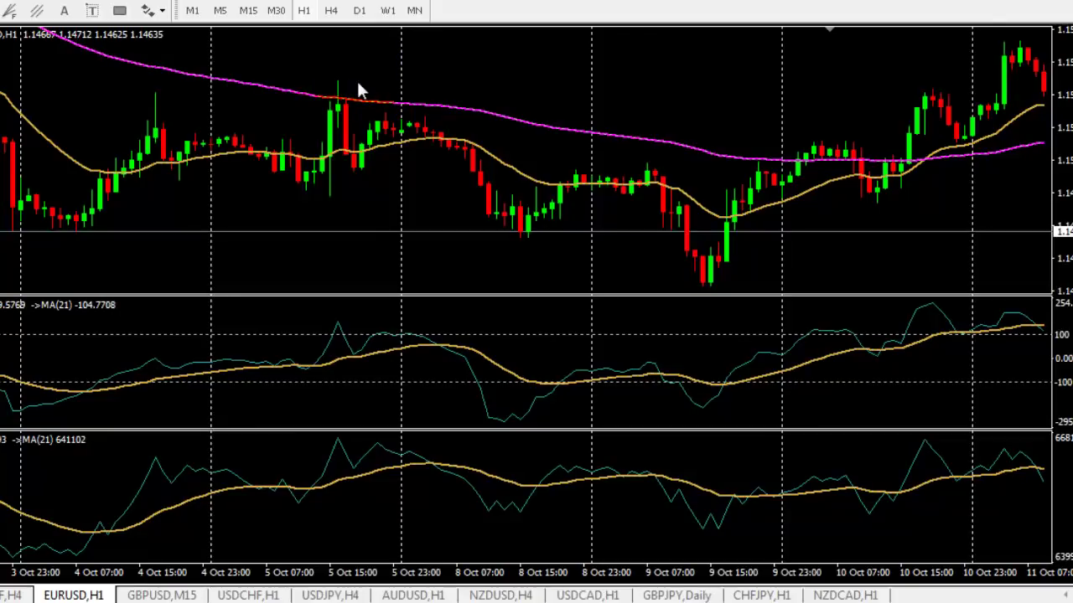
pyautogui.middleClick(347, 171)
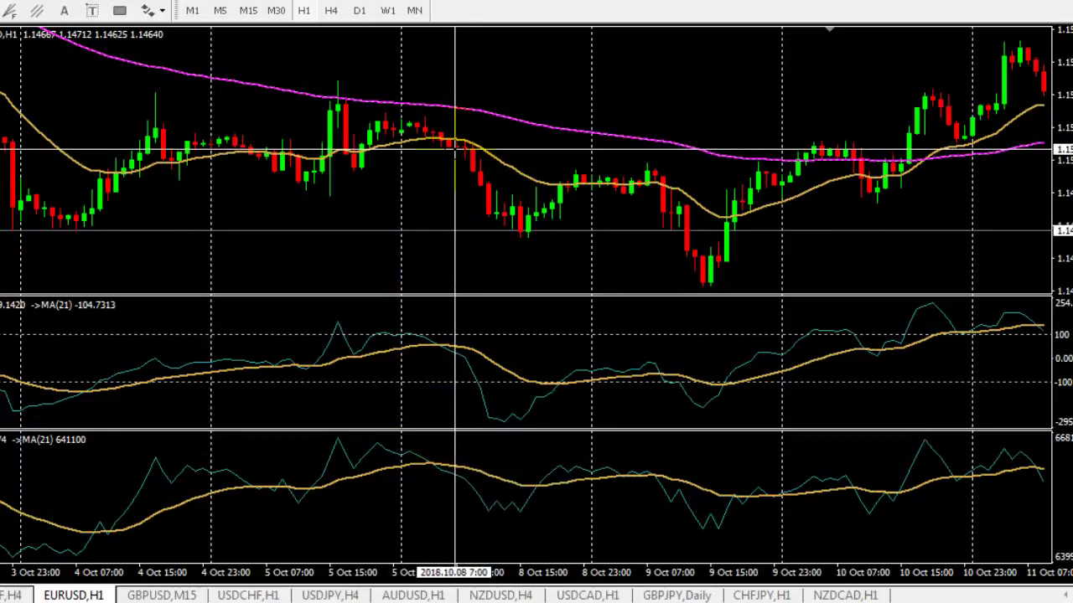
pyautogui.moveTo(451, 149); pyautogui.dragTo(485, 191)
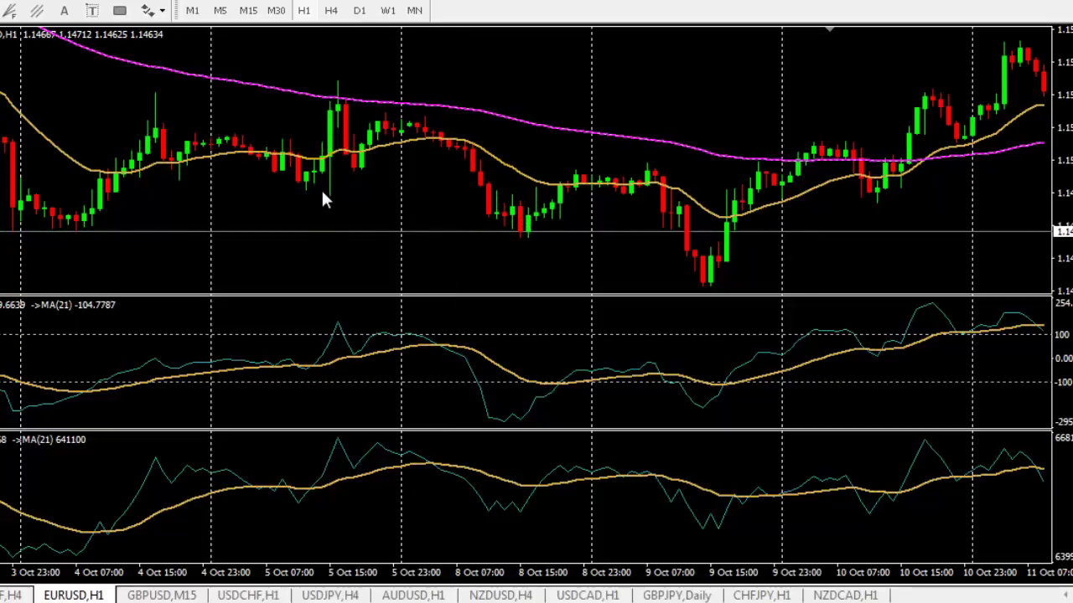
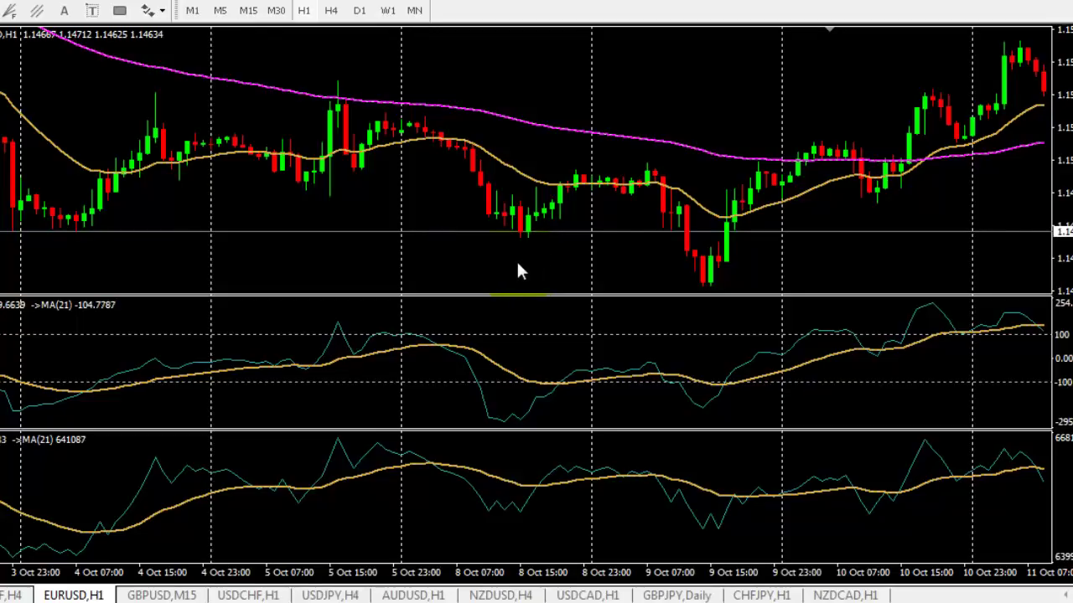
# Switch to the GBPUSD chart, set it to H1, and measure from the 2018.10.17 10:00 sell candle up to the recent high
pyautogui.hotkey('ctrl', 'Tab')
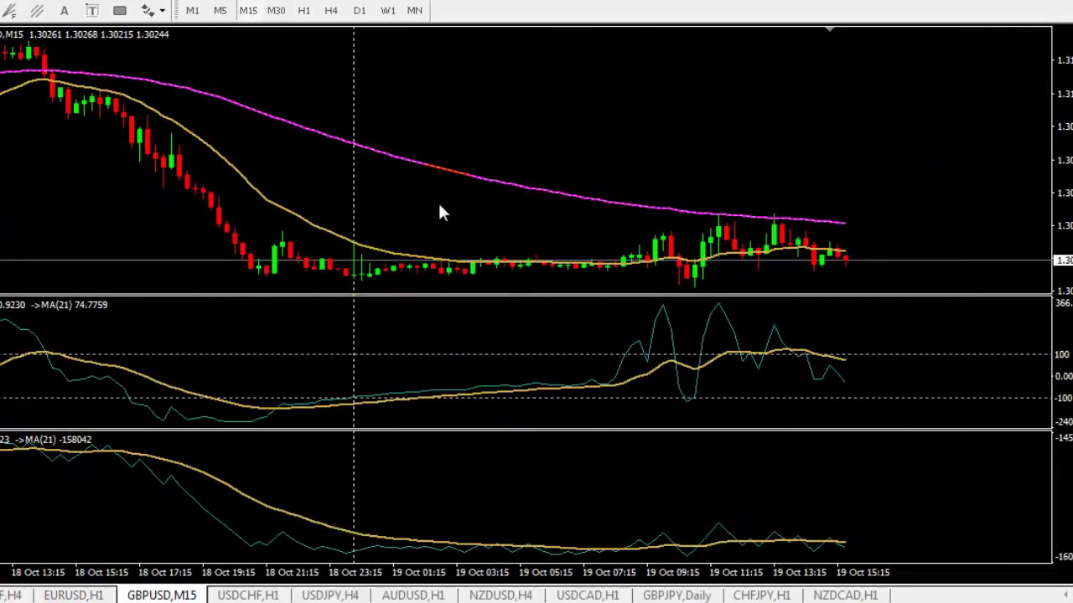
pyautogui.click(305, 12)
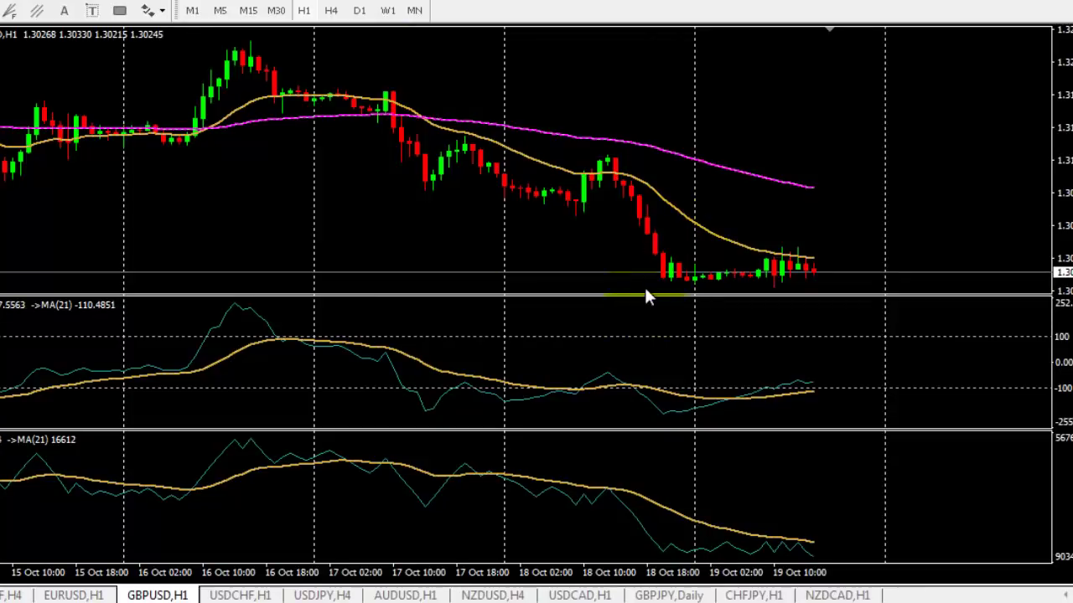
pyautogui.middleClick(394, 149)
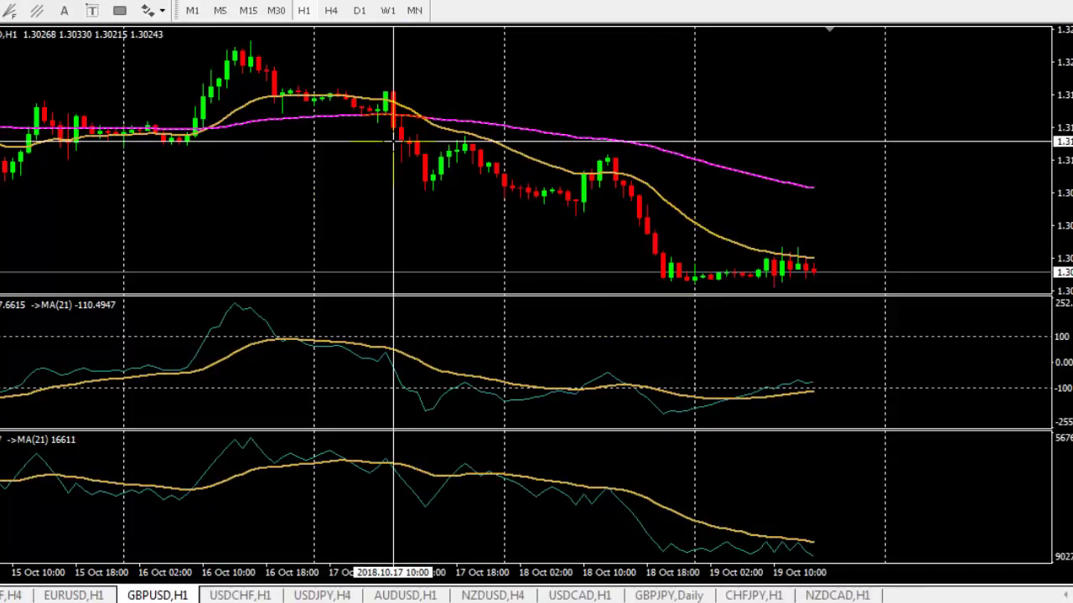
pyautogui.moveTo(392, 130); pyautogui.dragTo(397, 89)
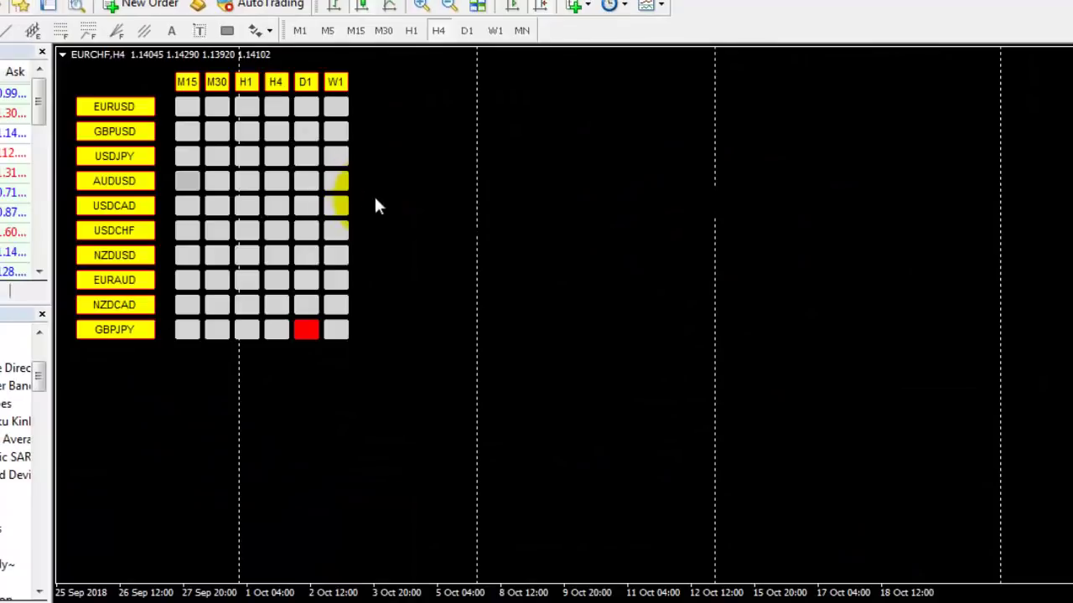
# Open the GBPJPY D1 chart from the dashboard's red signal and examine its 2018.10.18 candle and the CCI and OBV against their averages
pyautogui.click(210, 297)
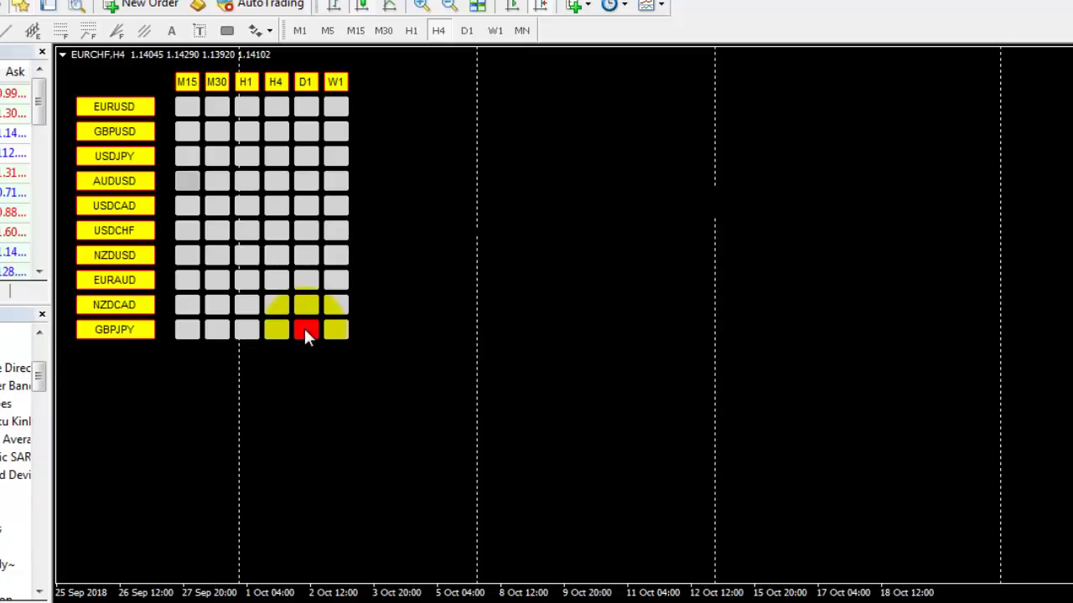
pyautogui.click(304, 329)
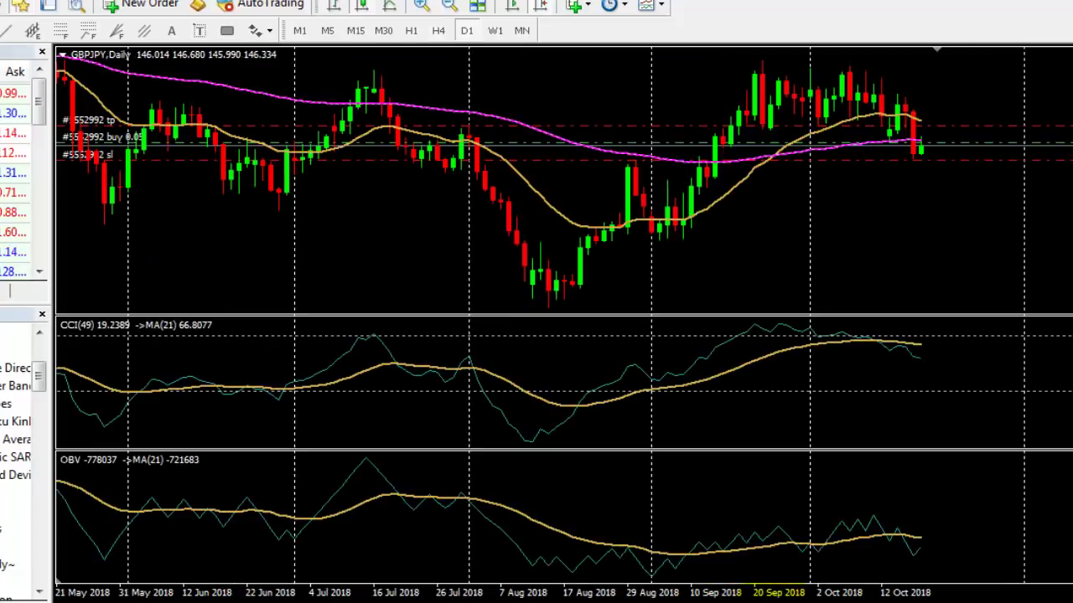
pyautogui.moveTo(916, 163)
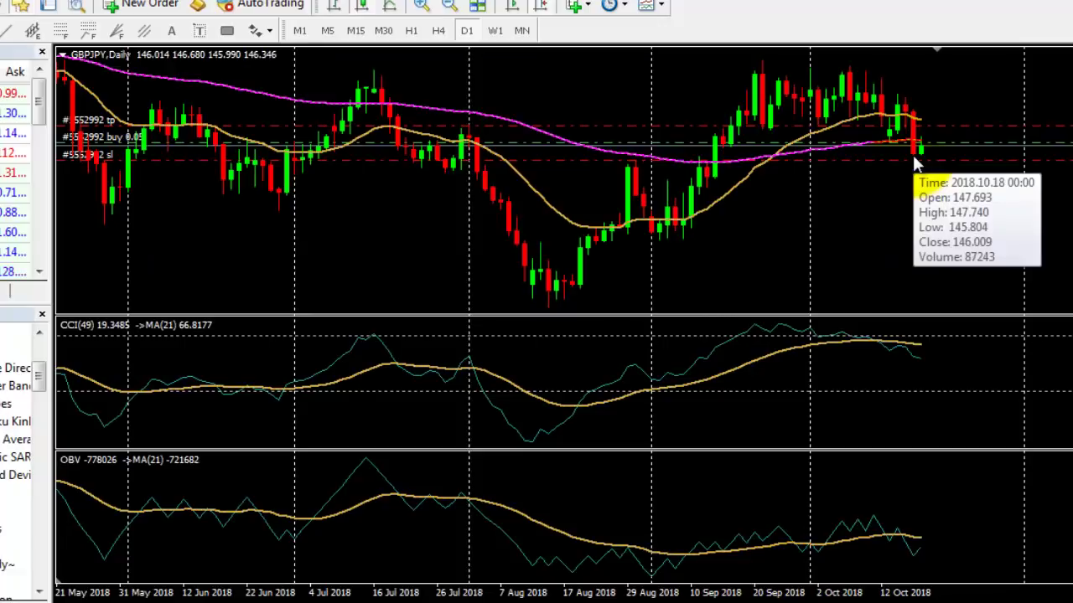
pyautogui.moveTo(894, 344)
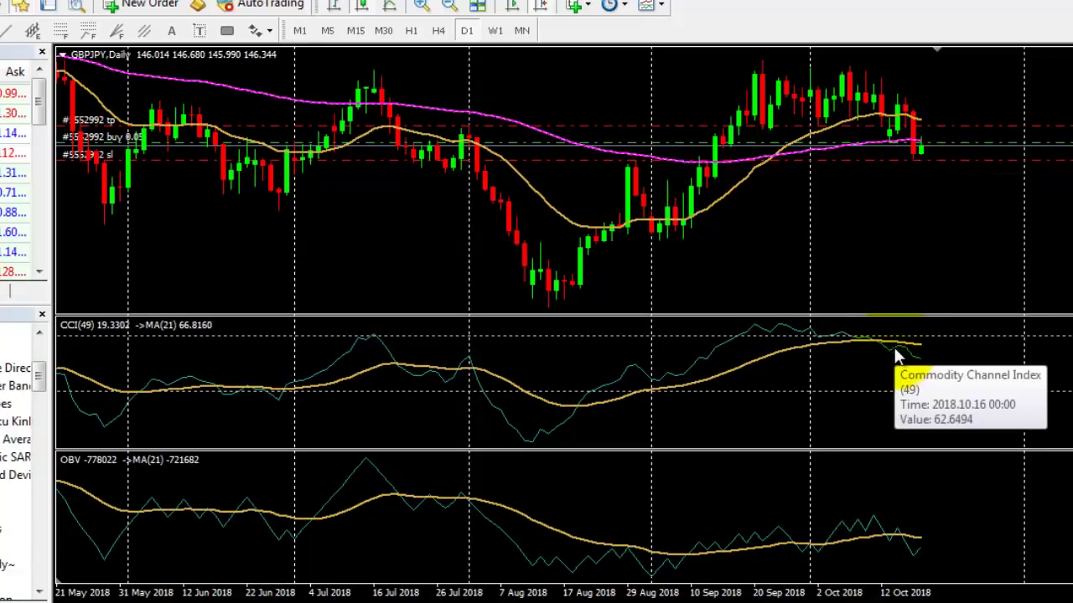
pyautogui.moveTo(893, 539)
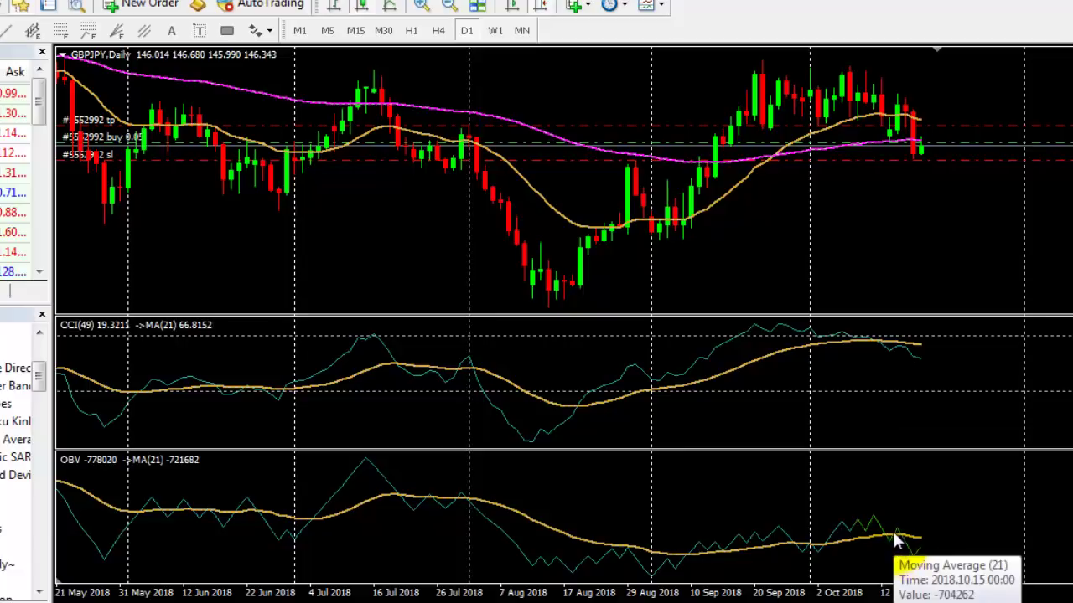
# Measure from the GBPJPY 2018.10.18 sell candle's close up to the recent high and down to the target level
pyautogui.middleClick(915, 165)
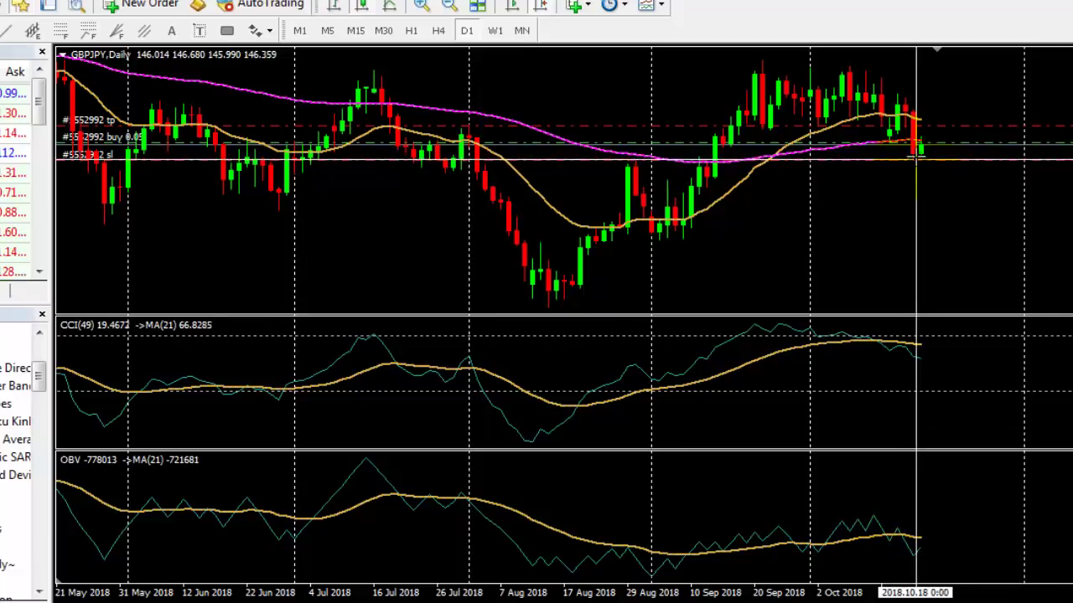
pyautogui.moveTo(914, 155); pyautogui.dragTo(872, 61)
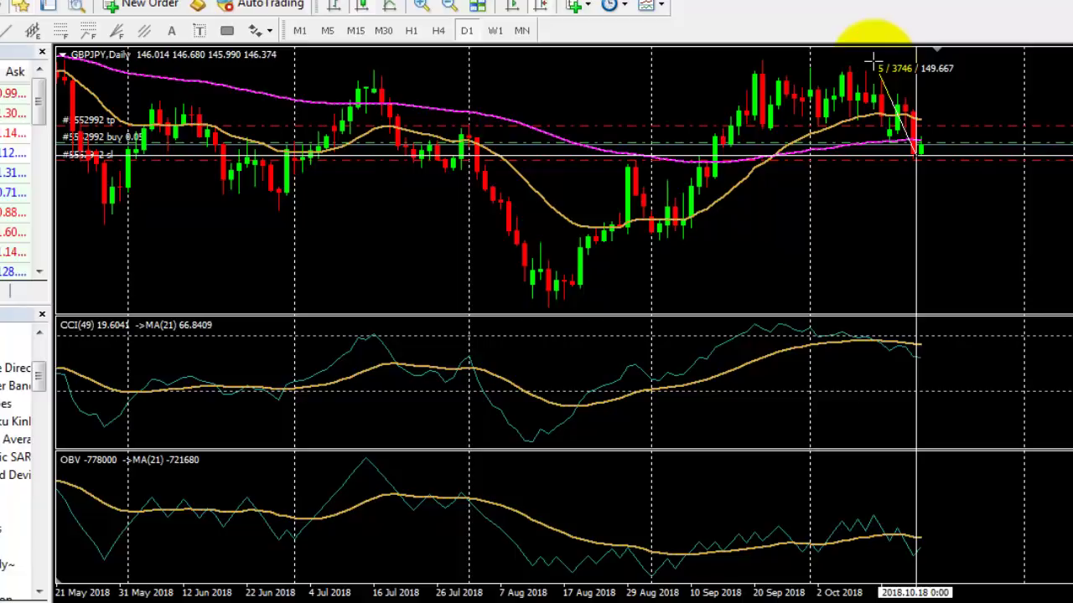
pyautogui.moveTo(873, 61); pyautogui.dragTo(954, 248)
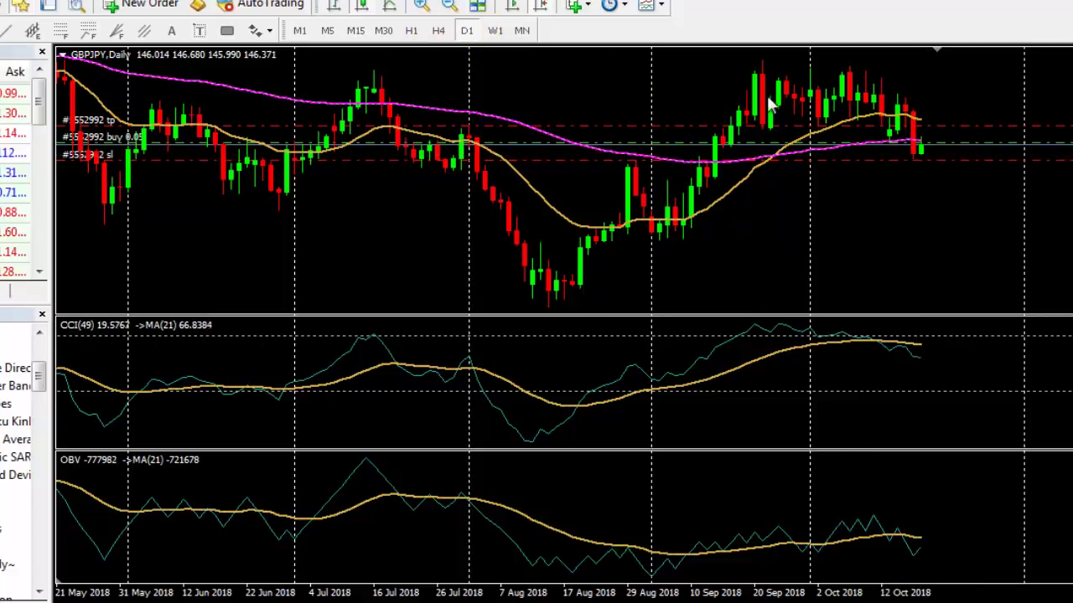
# Set the GBPJPY chart to M15 and inspect the 2018.10.19 14:15 candle with the crosshair
pyautogui.click(355, 30)
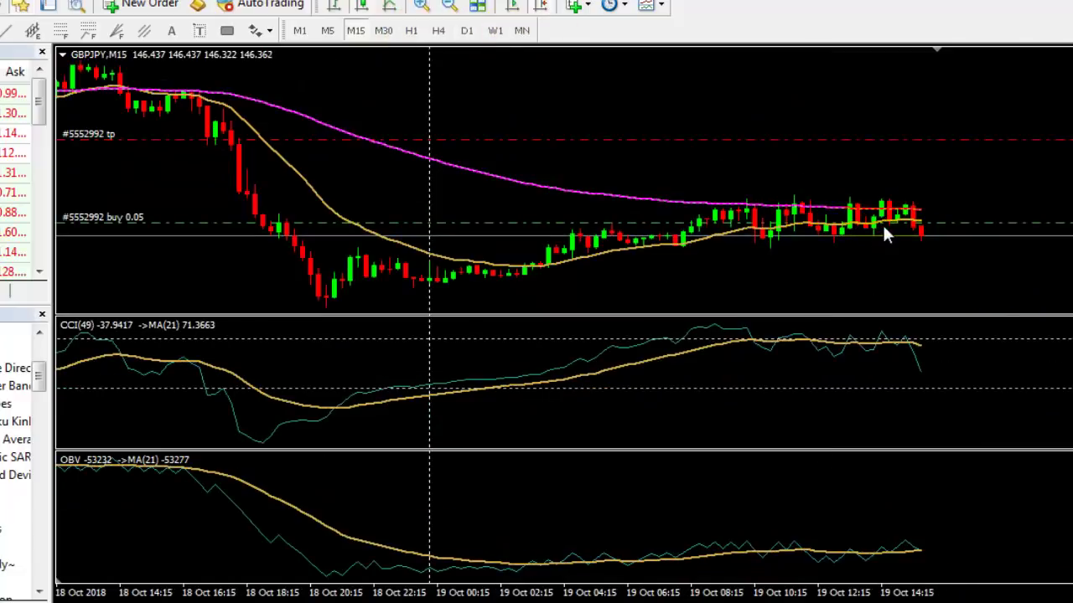
pyautogui.middleClick(884, 226)
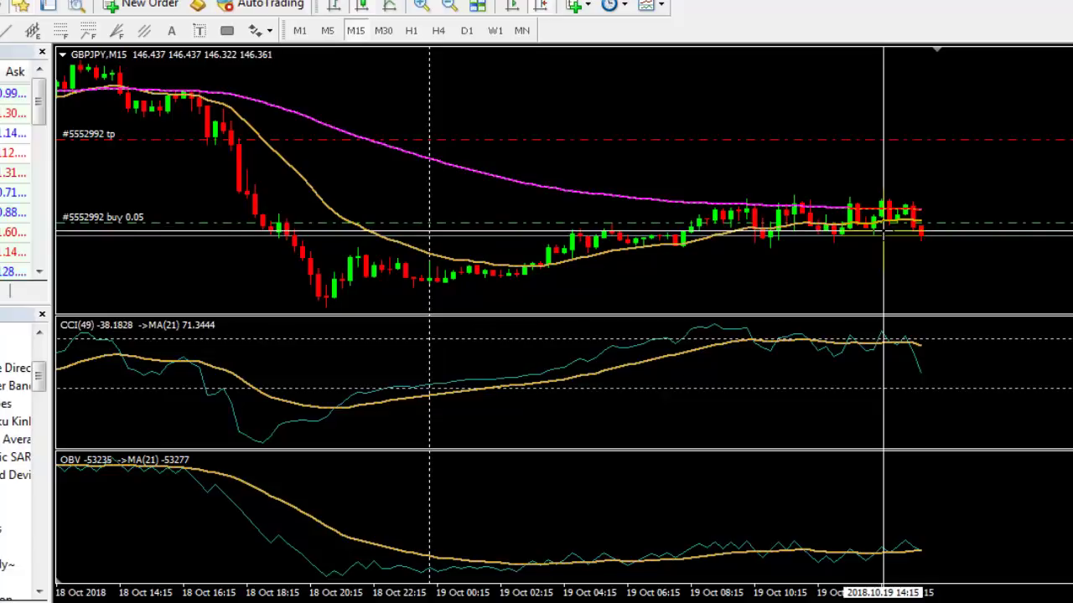
pyautogui.middleClick(883, 232)
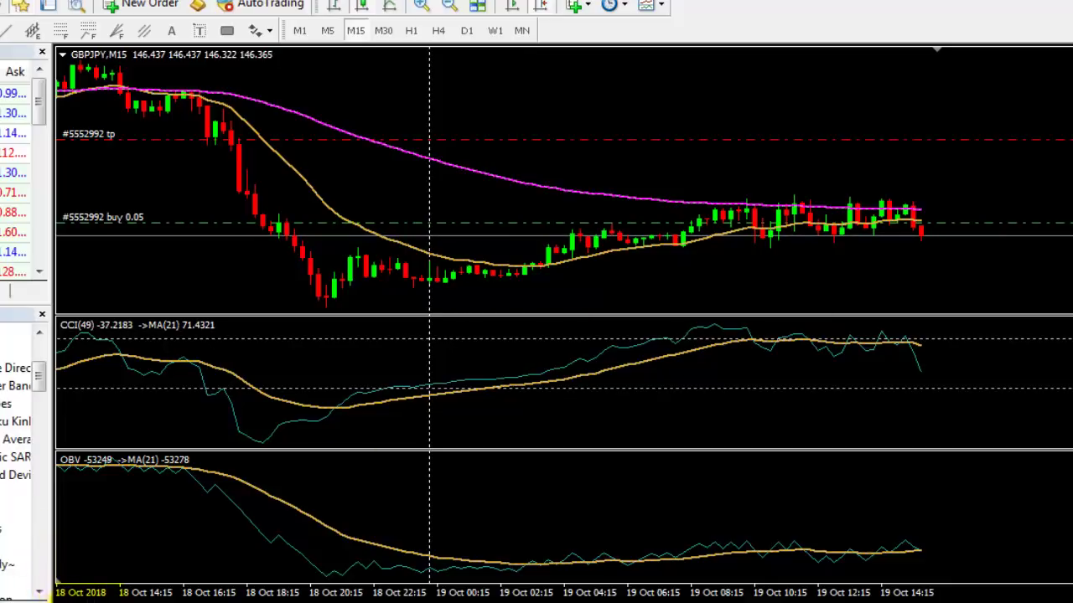
# Return to the EURCHF,H4 dashboard, review the inputs of CCI_OBV_MA_Strategy_Indicator_Dashboard_02 without changing them, and dismiss the signal alert
pyautogui.click(44, 599)
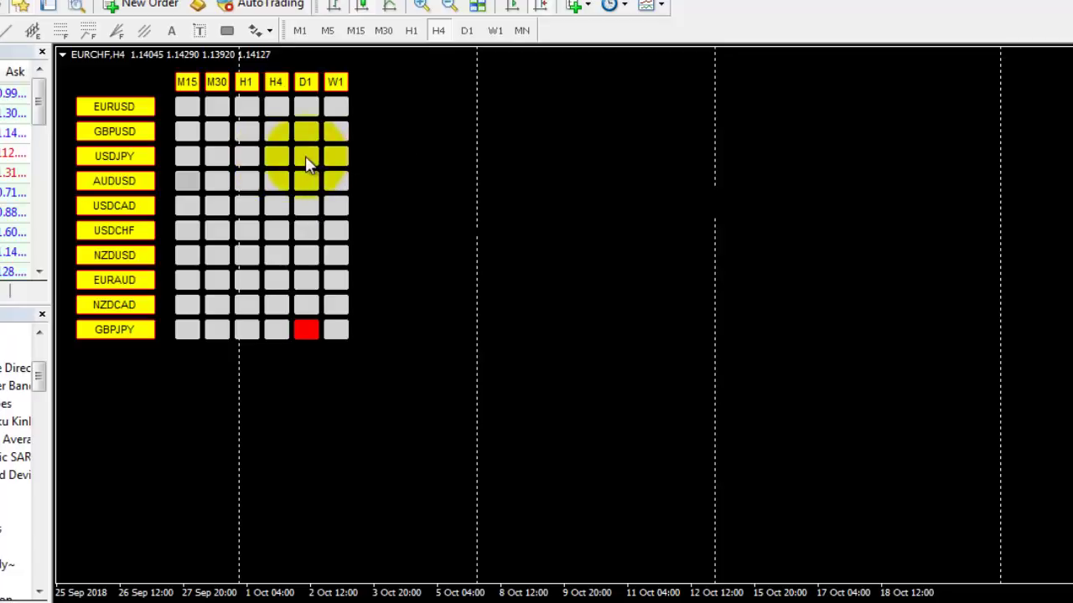
pyautogui.rightClick(411, 120)
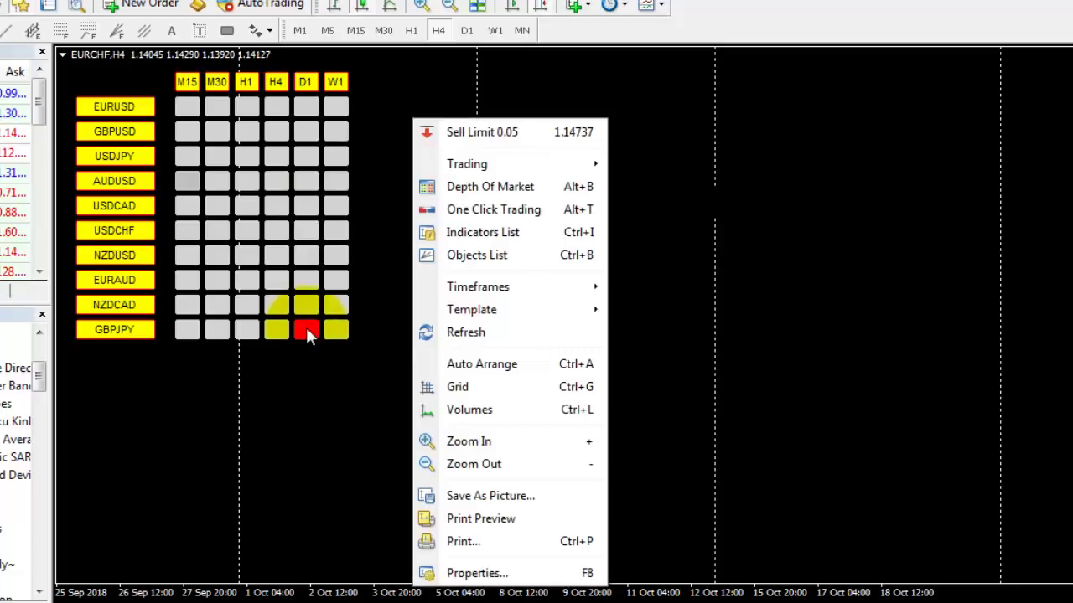
pyautogui.click(456, 233)
pyautogui.doubleClick(587, 160)
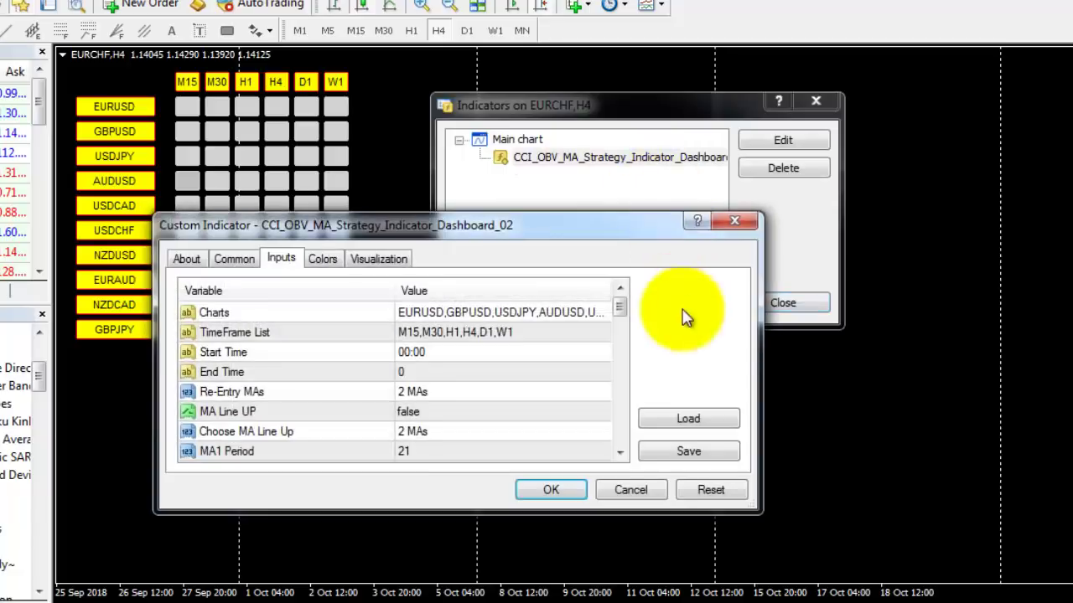
pyautogui.click(630, 488)
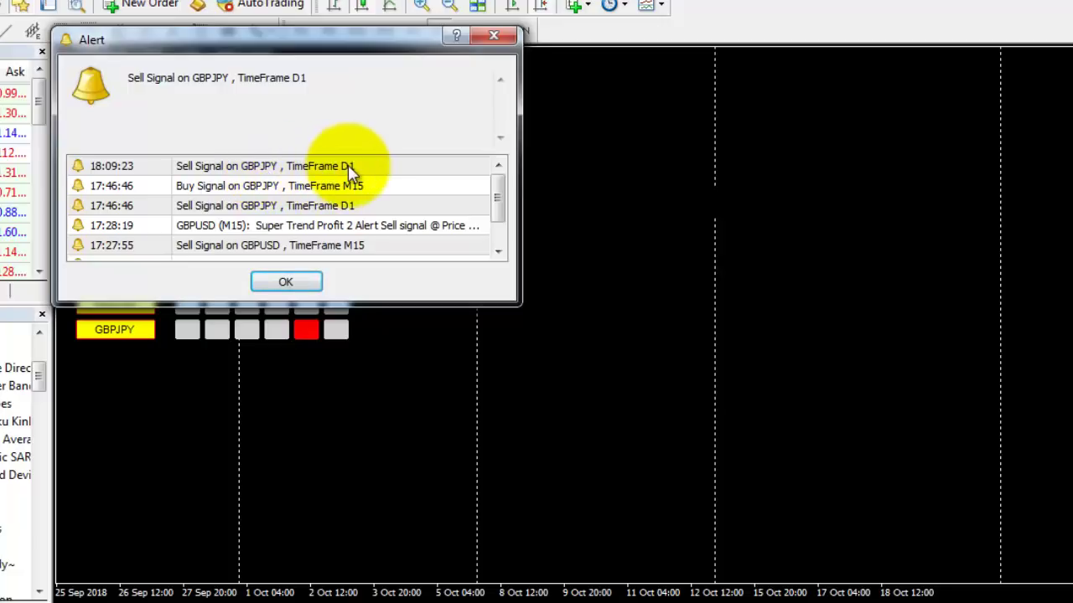
pyautogui.click(285, 281)
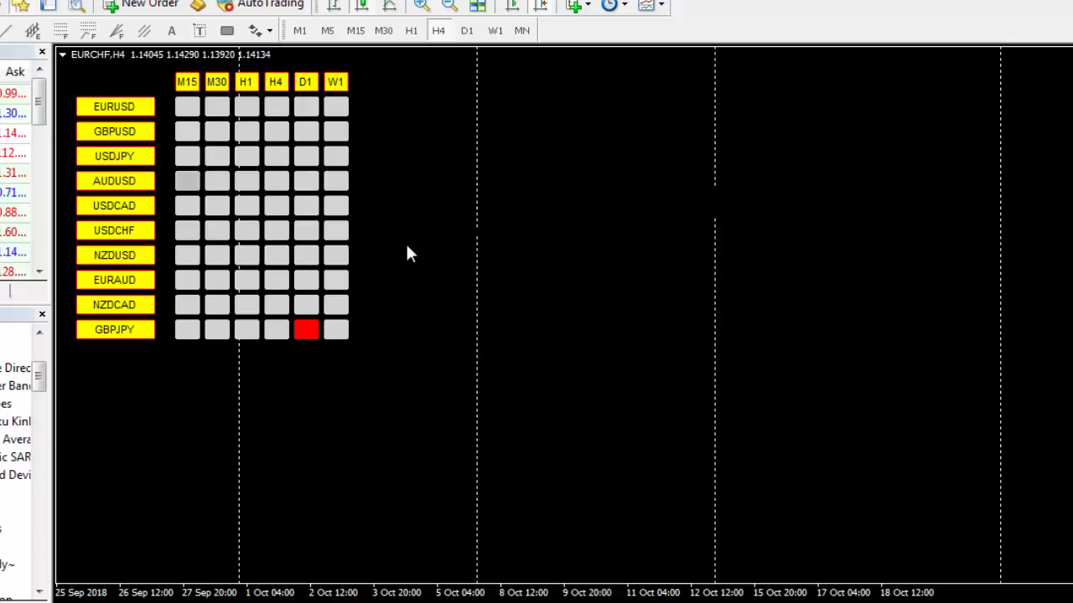
# Open the strategy tester and start the CCI_OBV_MA_Strategy_EA_22.ex4 visual test on EURUSD H1 from 2018.01.01 to 2018.10.19
pyautogui.hotkey('ctrl', 'r')
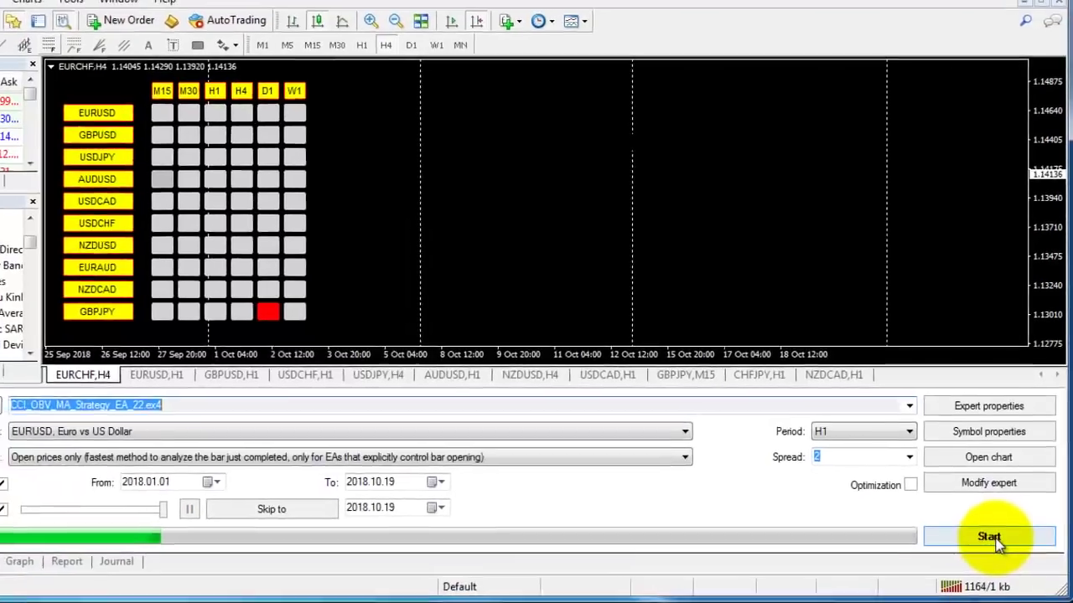
pyautogui.click(989, 538)
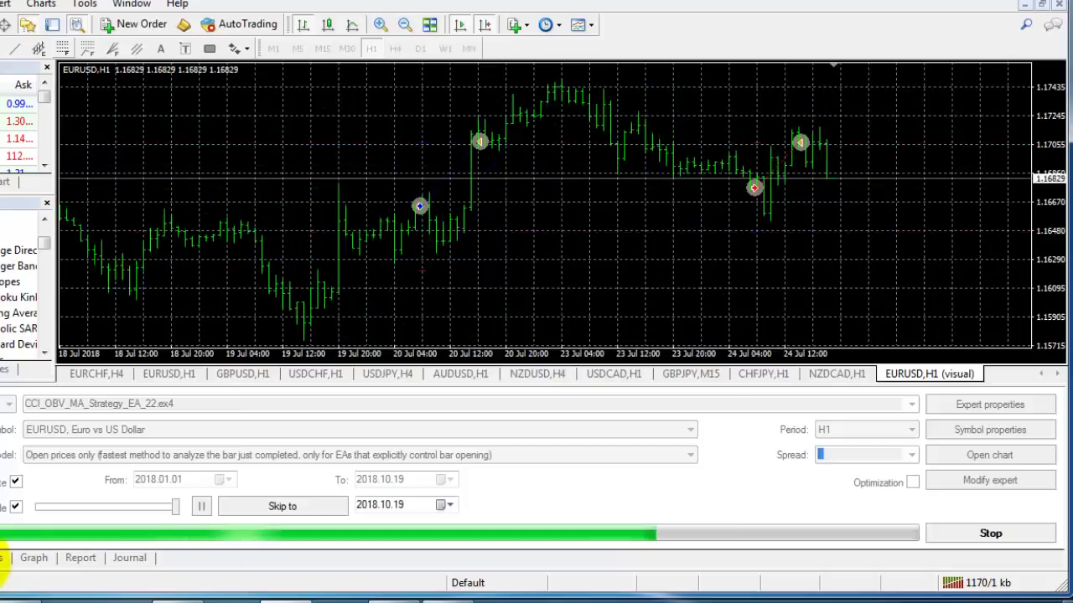
# Review the running backtest's trade results, including the latest balances, and display its balance graph
pyautogui.click(5, 558)
pyautogui.scroll(-15, 1030, 542)
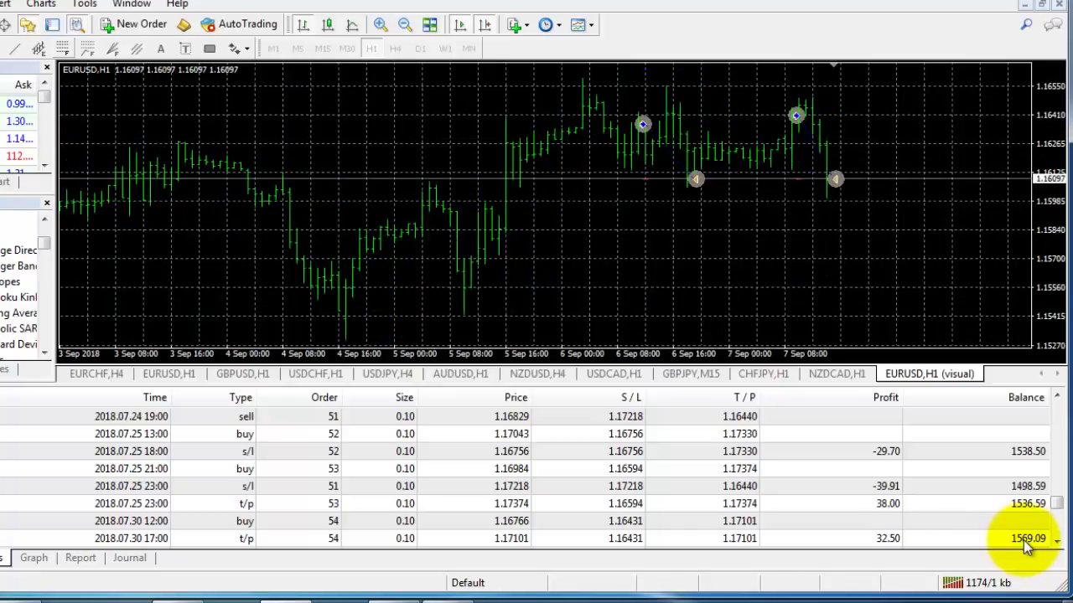
pyautogui.click(39, 561)
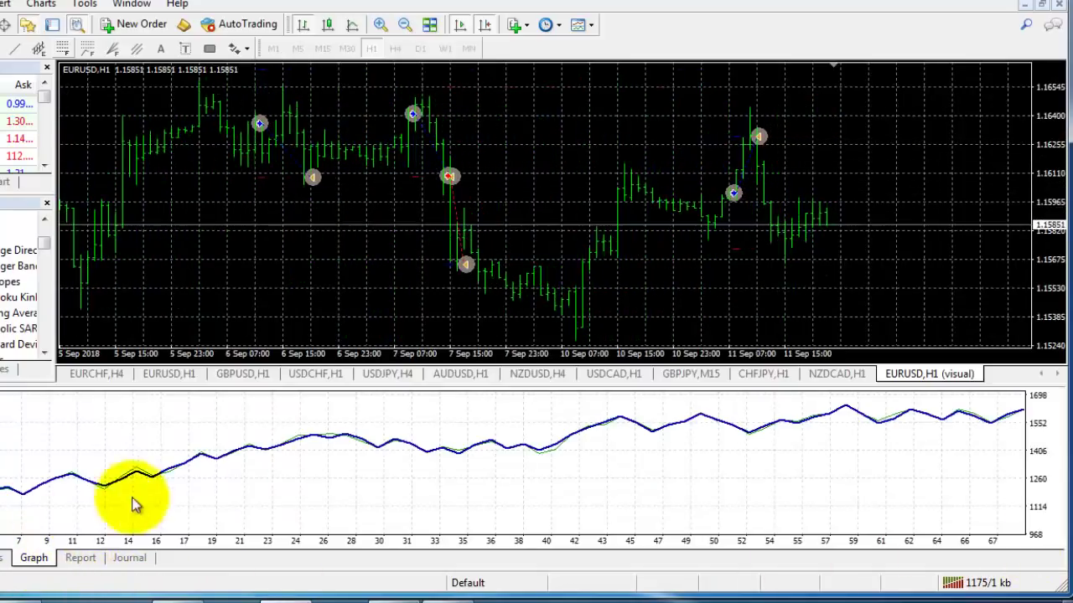
# Examine the backtest report's profit and drawdown figures, and check individual trades along the balance graph
pyautogui.click(81, 562)
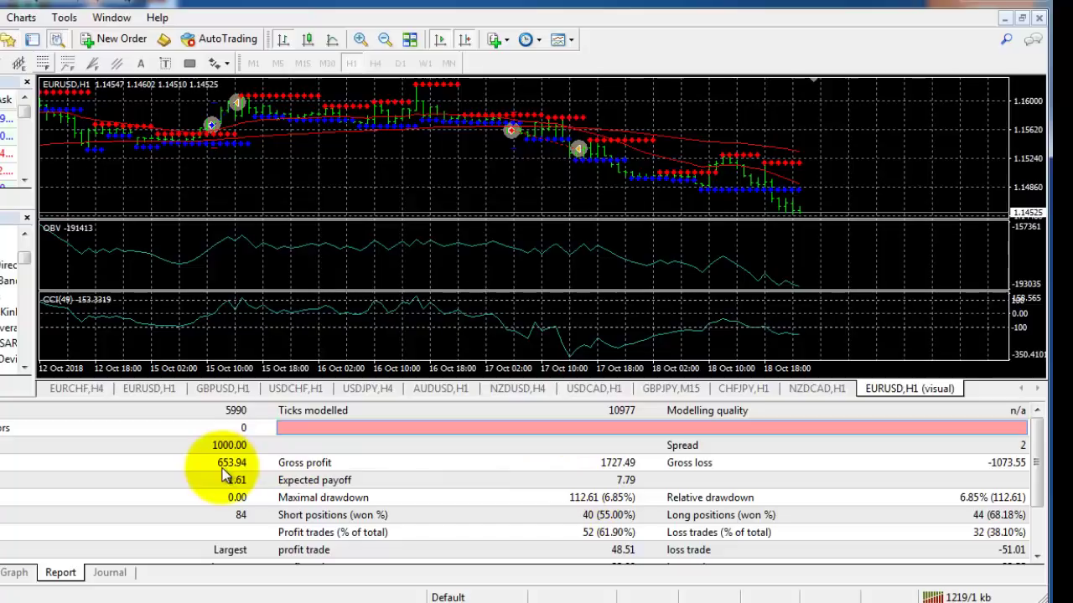
pyautogui.click(13, 573)
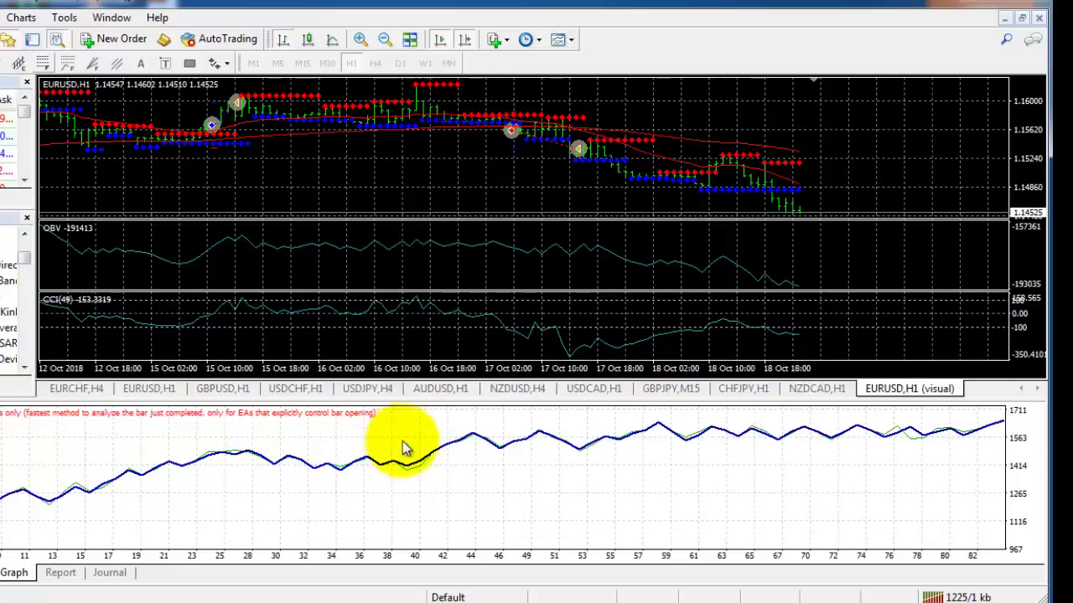
pyautogui.moveTo(247, 459)
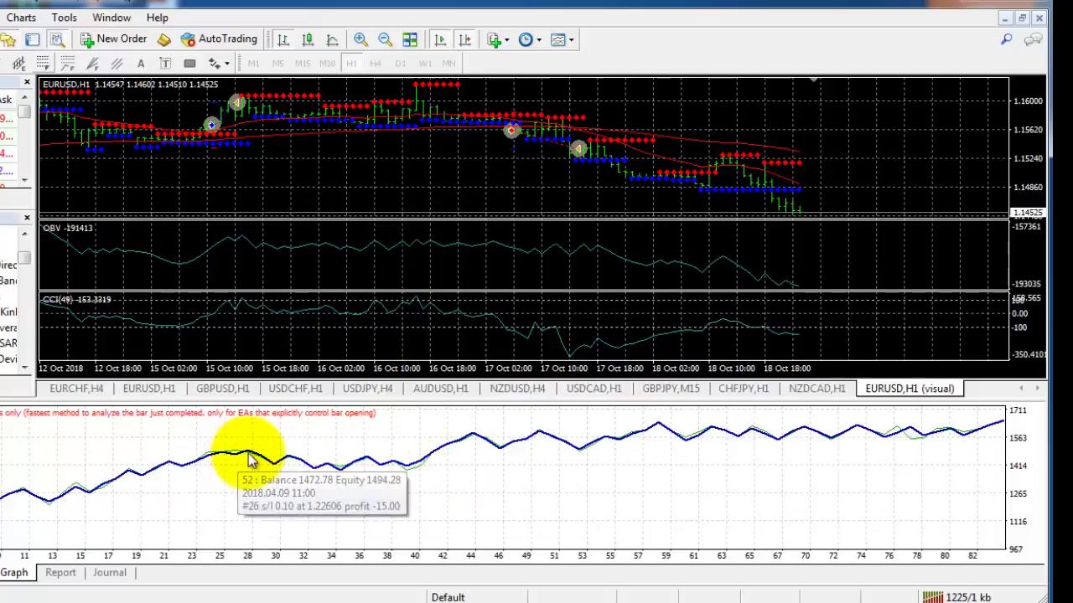
pyautogui.moveTo(406, 471)
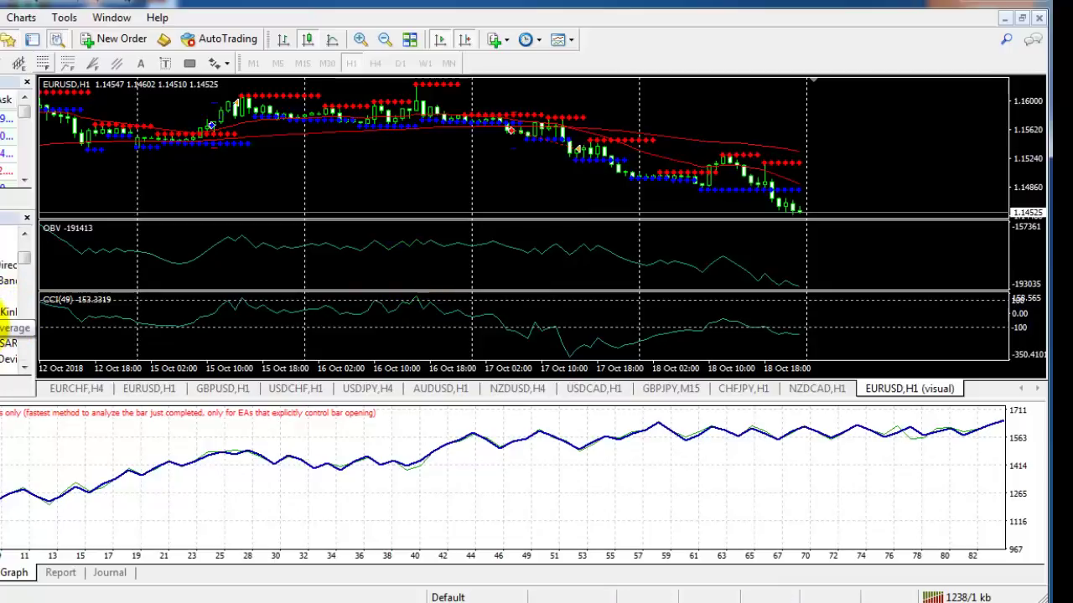
# Add a gold 21-period exponential moving average applied to Close on the EURUSD,H1 visual chart
pyautogui.doubleClick(15, 328)
pyautogui.click(402, 348)
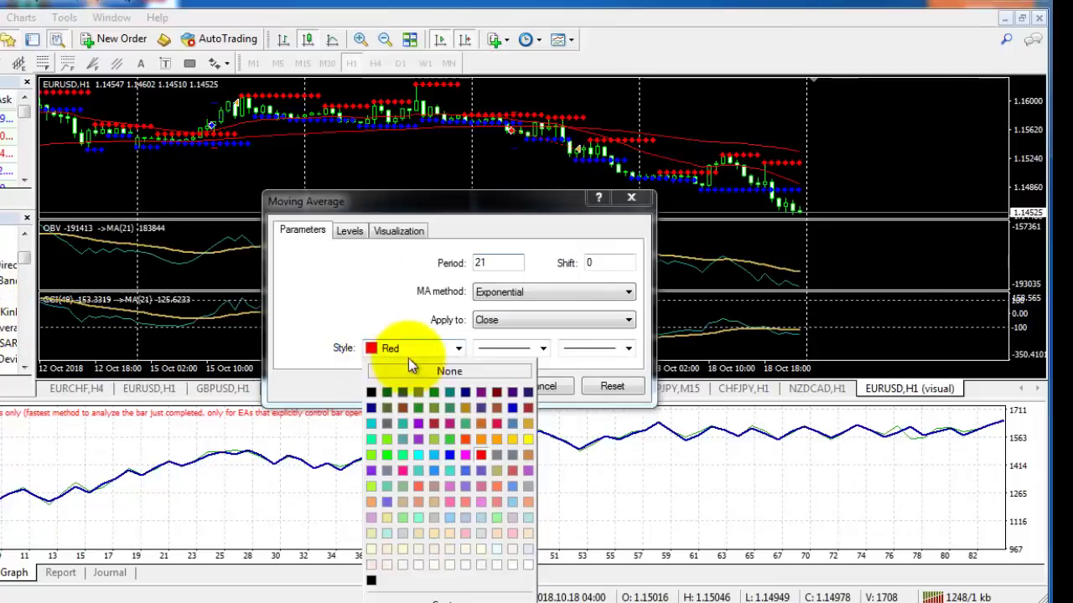
pyautogui.click(528, 423)
pyautogui.click(469, 386)
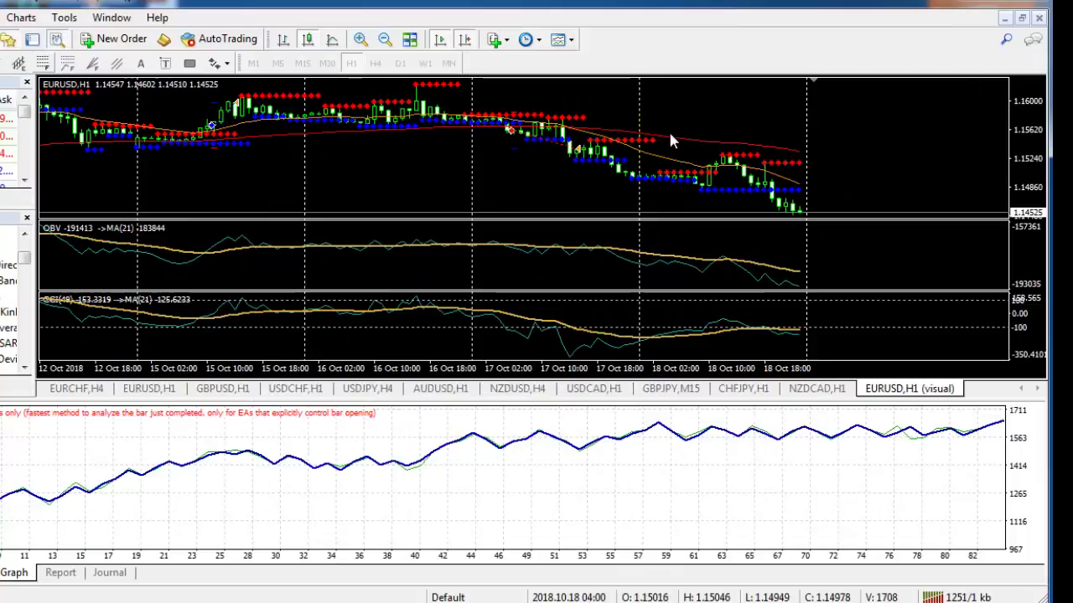
# Hide the strategy tester and measure the 2018.10.17 05:00 sell trade on the EURUSD,H1 visual chart with the crosshair
pyautogui.moveTo(678, 139)
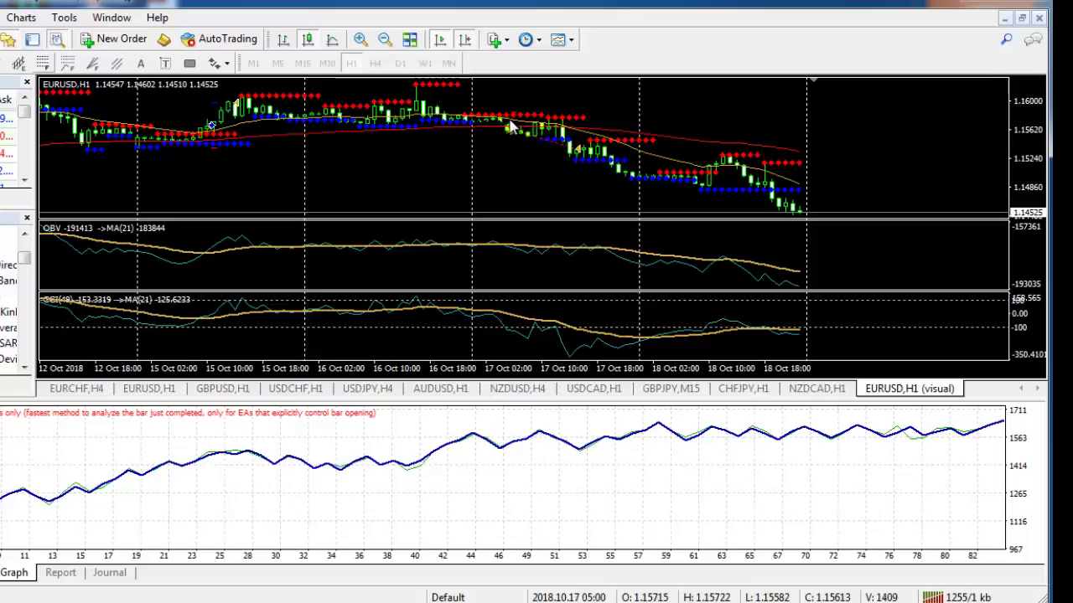
pyautogui.click(444, 64)
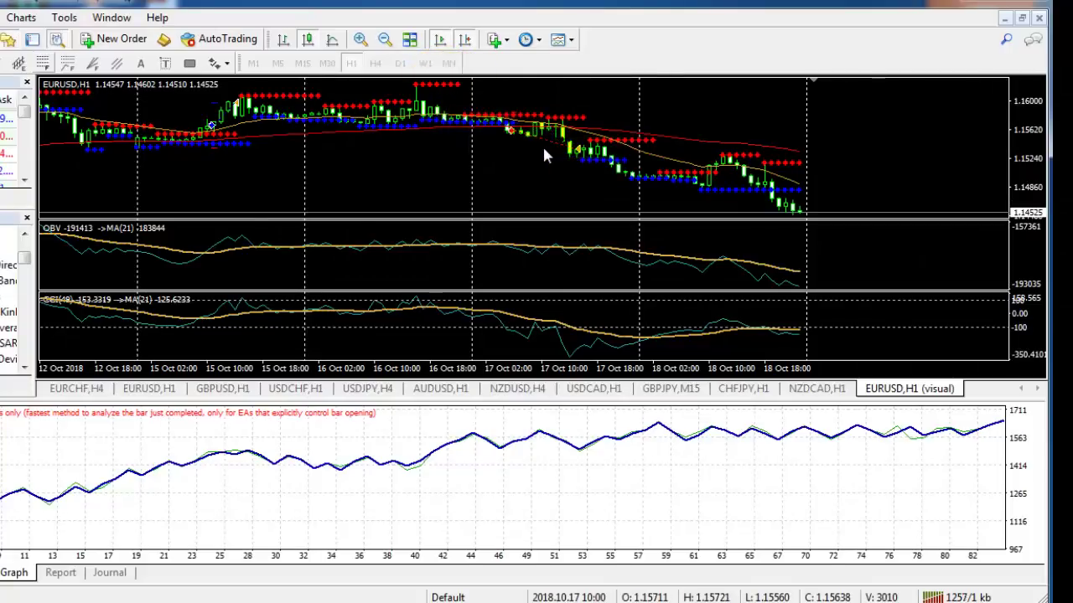
pyautogui.hotkey('ctrl', 'r')
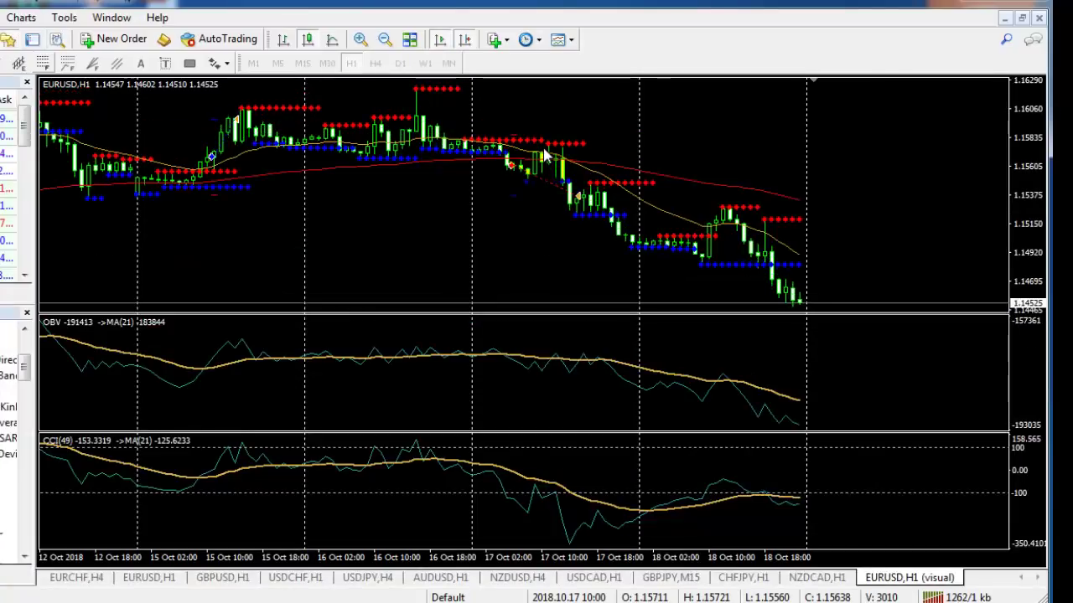
pyautogui.middleClick(508, 182)
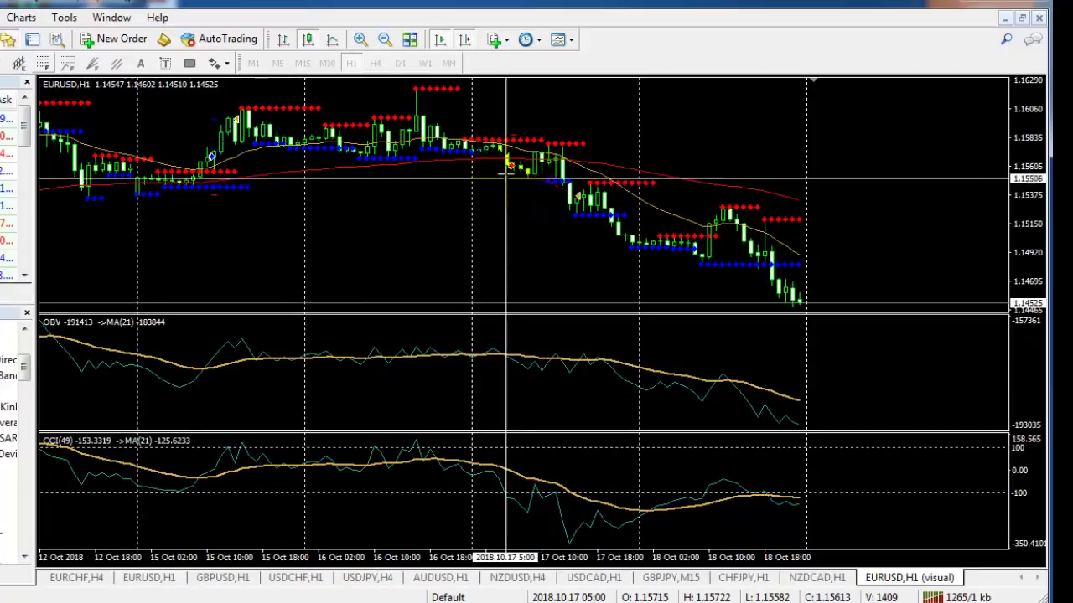
pyautogui.moveTo(513, 167); pyautogui.dragTo(517, 136)
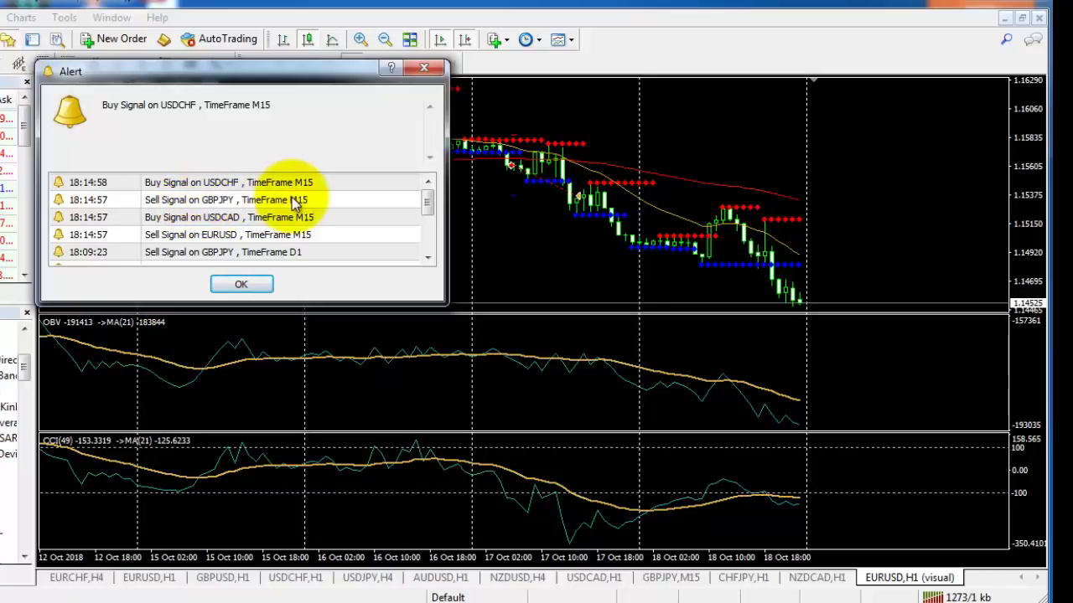
# Dismiss the signal alert and check the M15 signals on the EURCHF,H4 dashboard
pyautogui.click(247, 284)
pyautogui.click(67, 578)
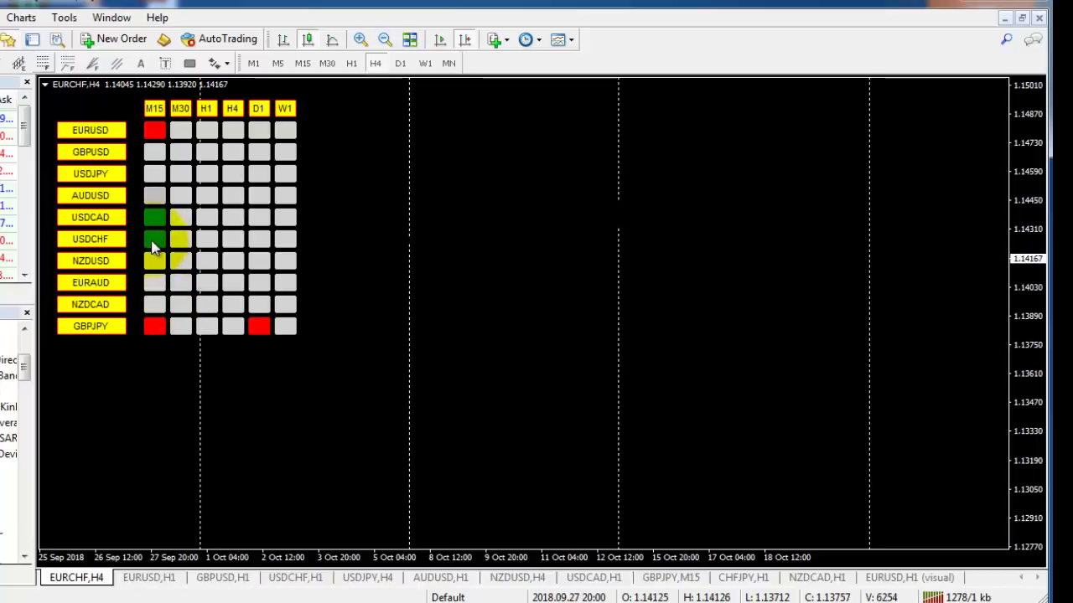
# Set the USDCHF chart to M15 and turn on chart shift
pyautogui.click(296, 579)
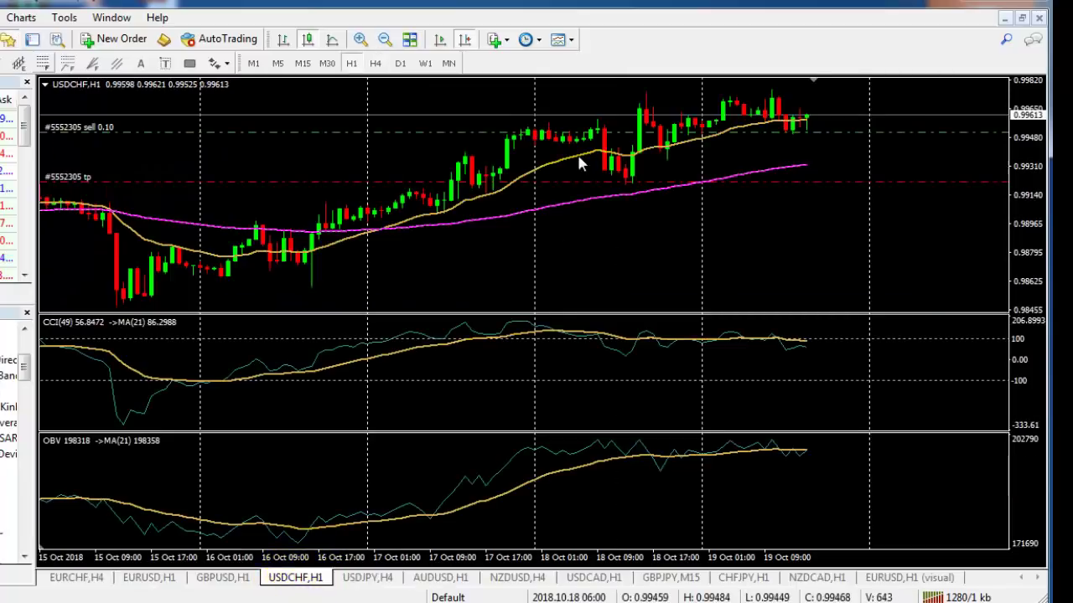
pyautogui.click(306, 67)
pyautogui.click(466, 41)
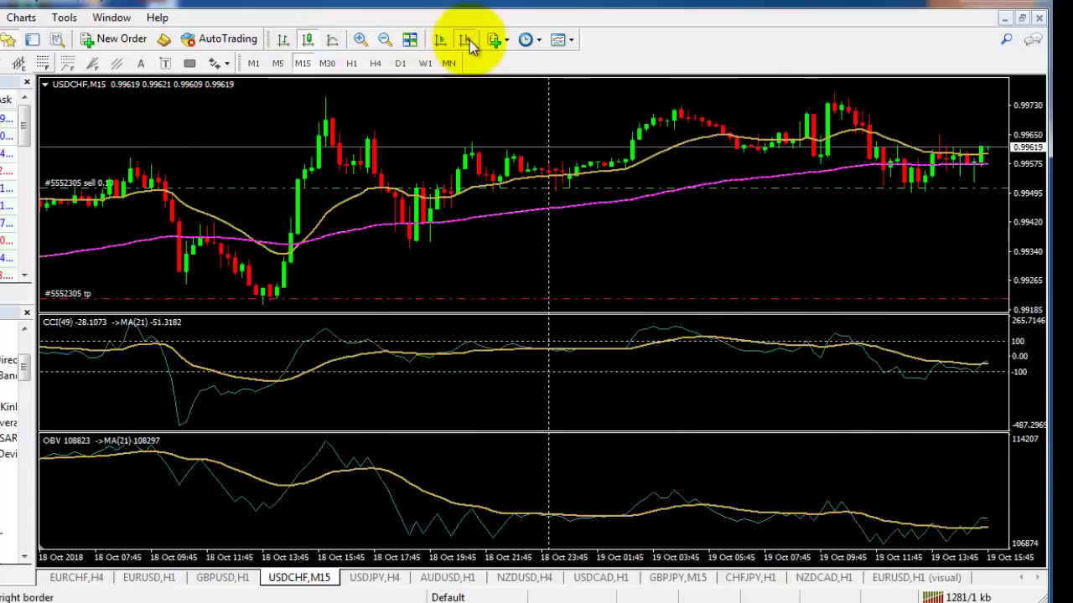
pyautogui.middleClick(793, 234)
pyautogui.middleClick(794, 233)
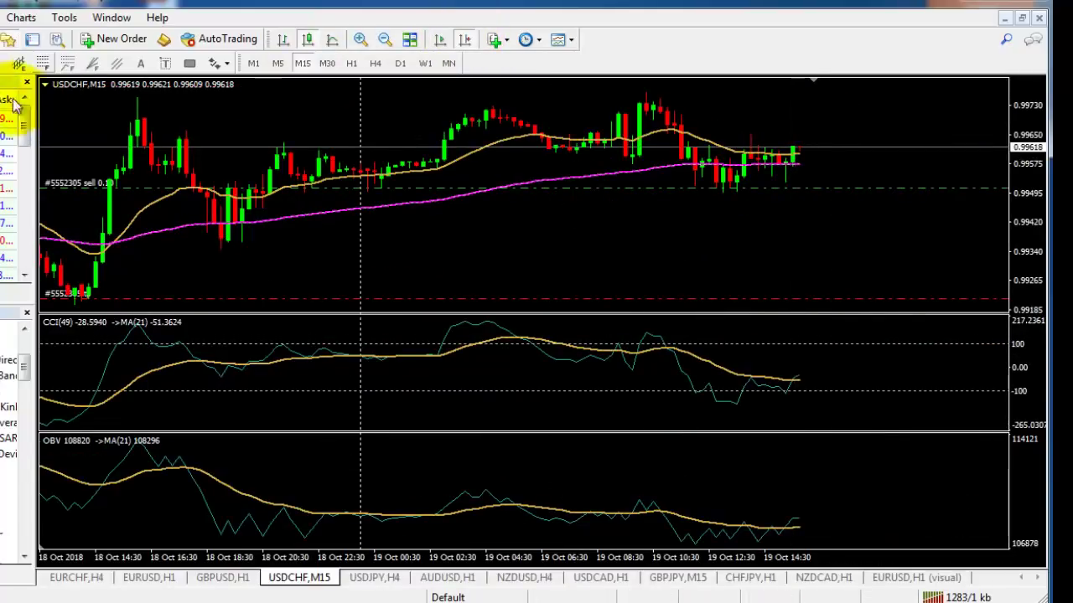
# Mark the 2018.10.19 15:30 candle on USDCHF,M15 with a vertical line and compare price, CCI and OBV with their averages
pyautogui.click(42, 63)
pyautogui.click(792, 156)
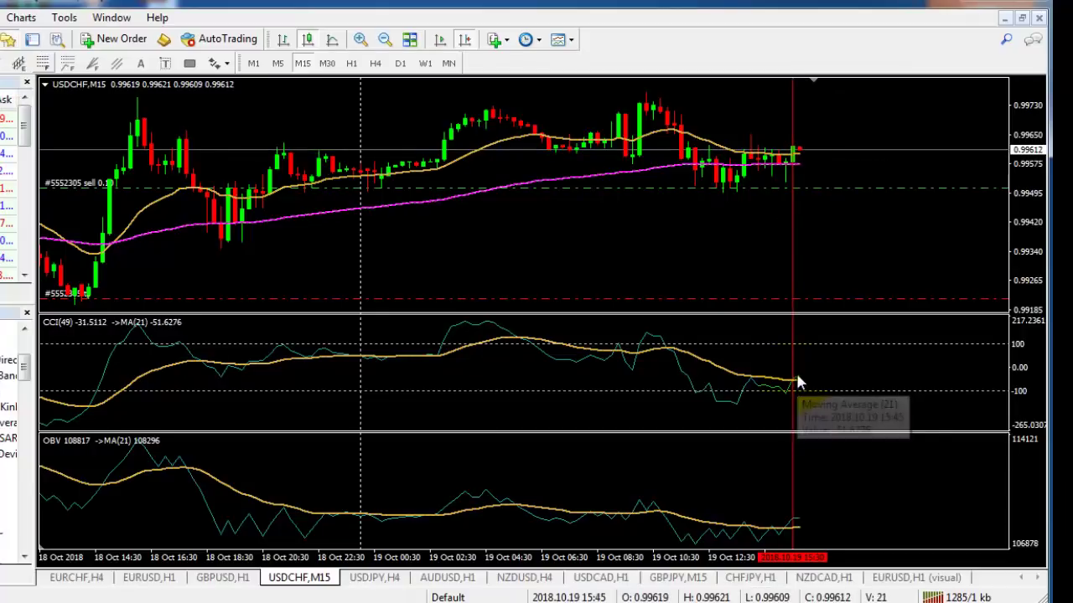
pyautogui.moveTo(788, 534)
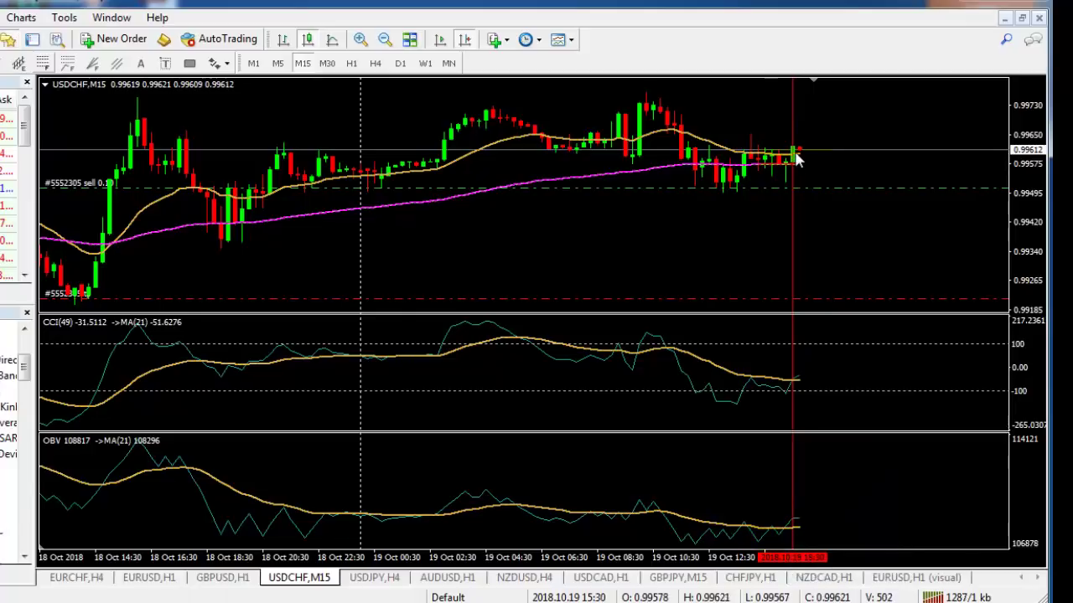
pyautogui.moveTo(798, 159)
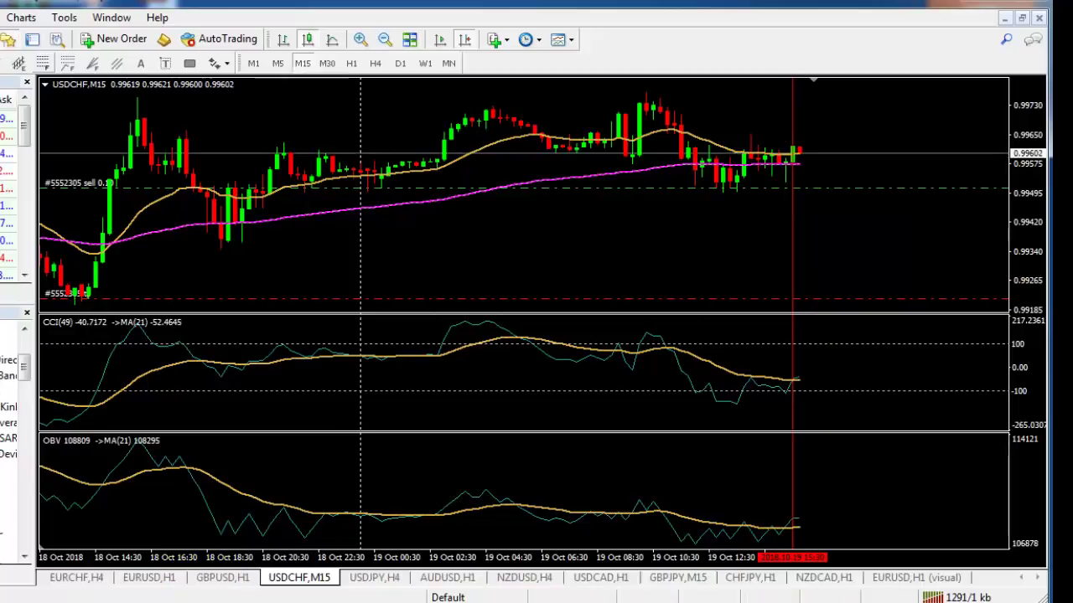
# Check the dashboard, set the EURUSD chart to M15 and mark its 2018.10.19 15:30 candle with a vertical line
pyautogui.click(87, 579)
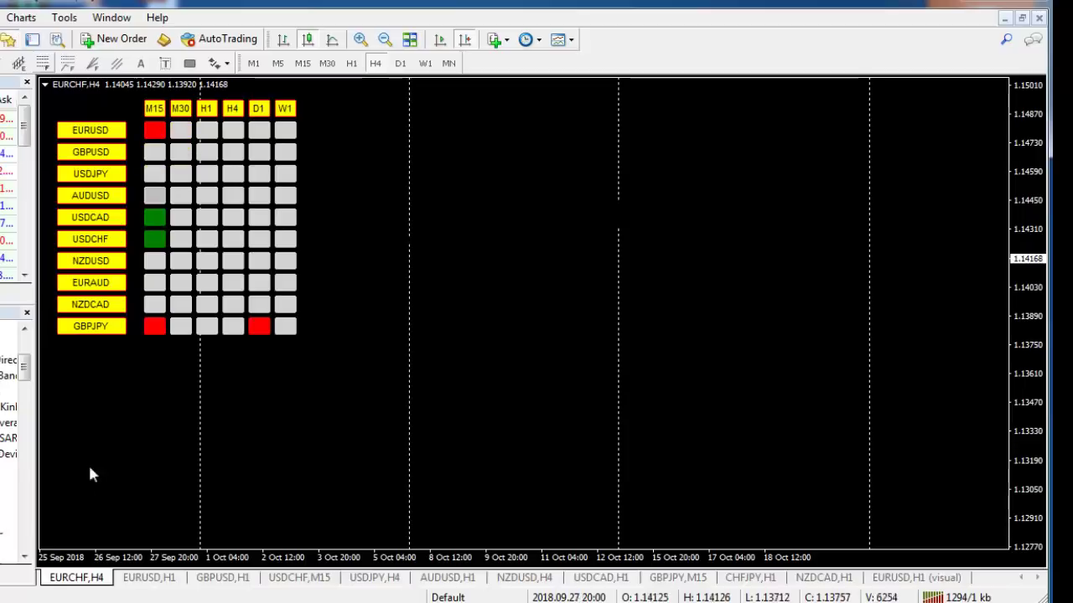
pyautogui.click(148, 580)
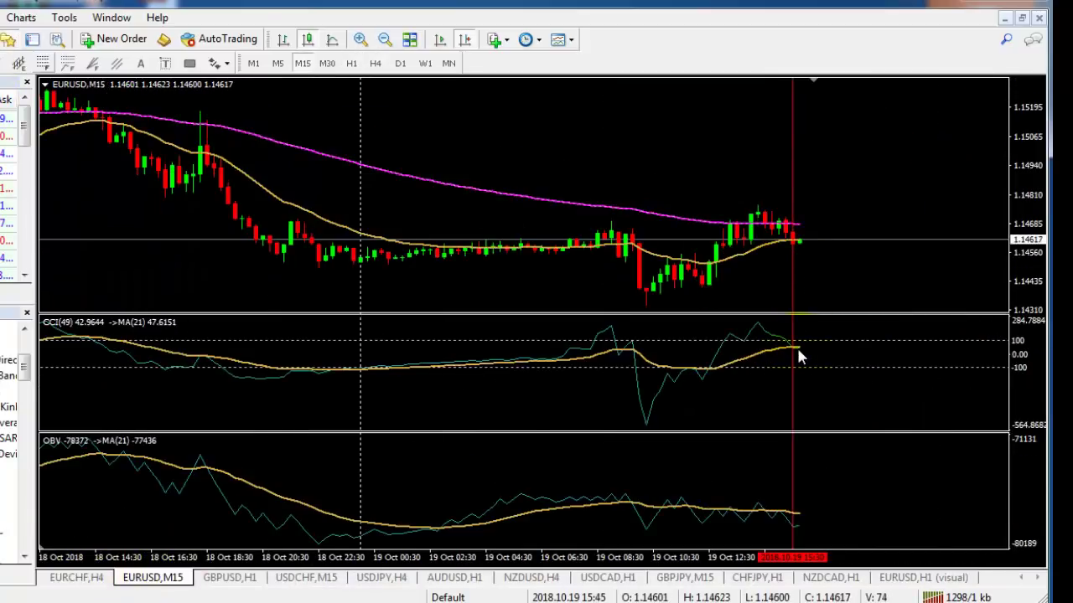
pyautogui.moveTo(800, 356)
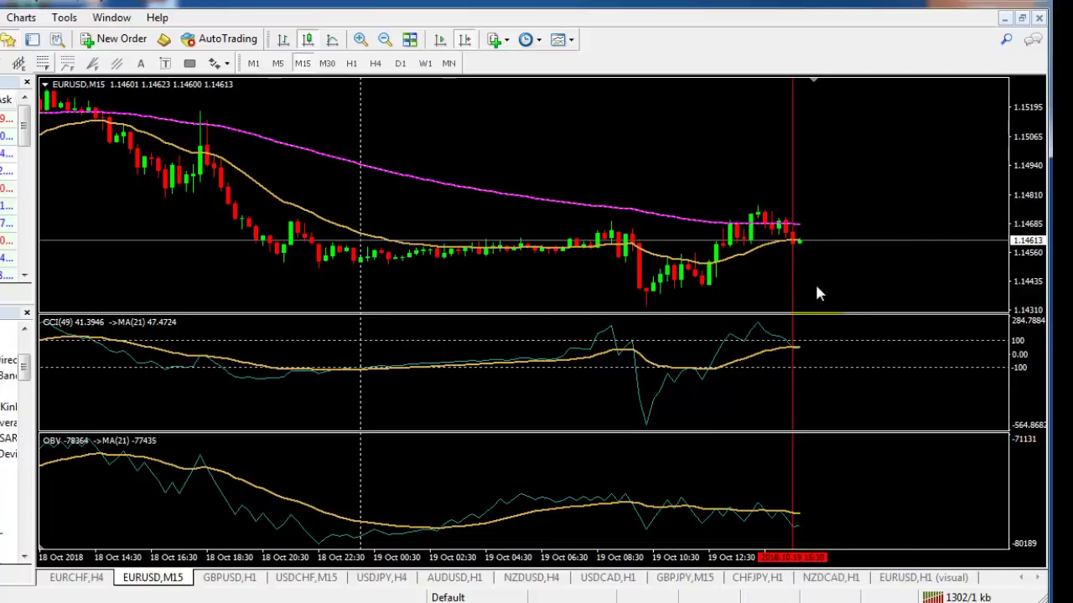
# Return to the EURUSD,H1 visual chart and measure the 2018.10.15 10:00 buy trade from its entry with the crosshair
pyautogui.click(913, 580)
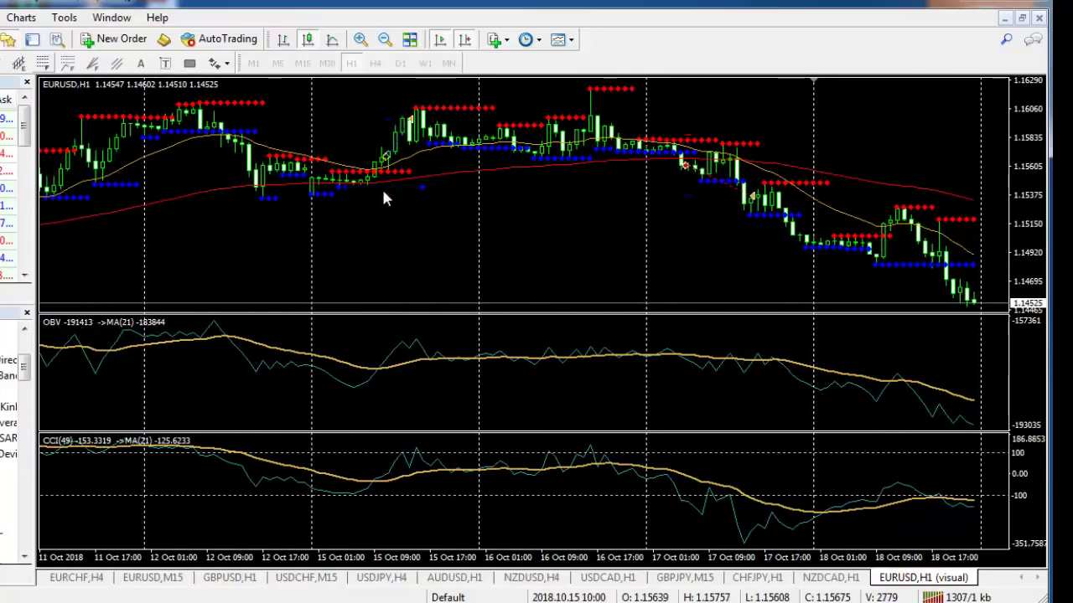
pyautogui.middleClick(383, 191)
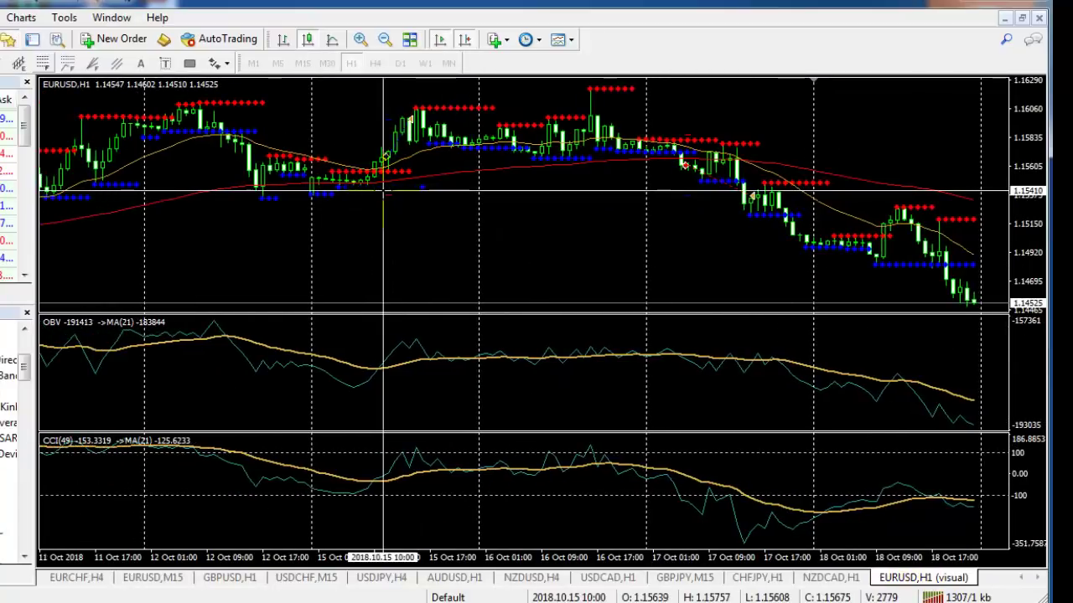
pyautogui.moveTo(383, 157)
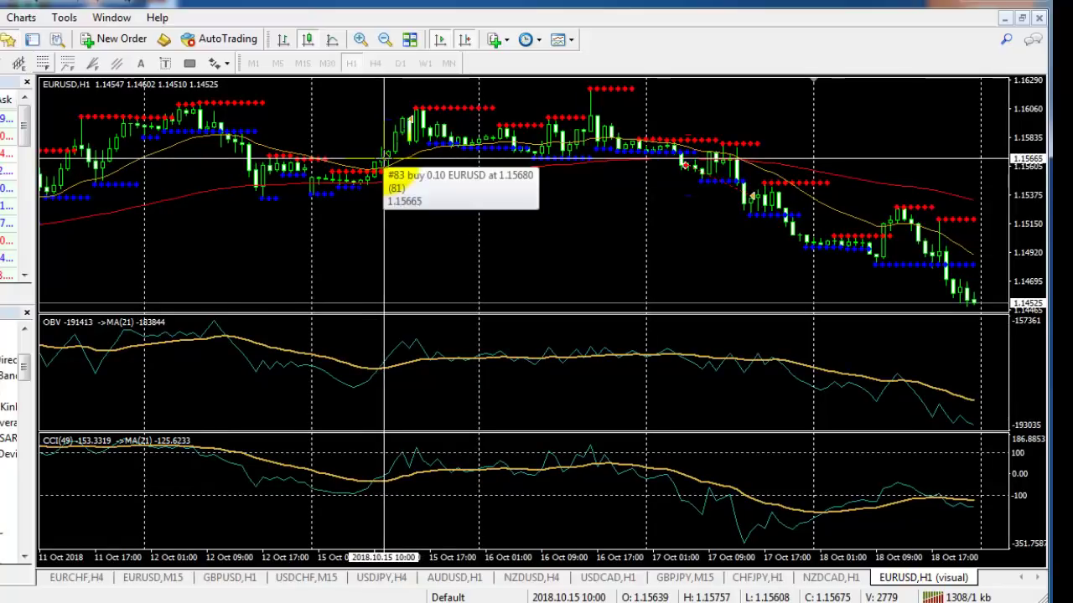
pyautogui.moveTo(383, 158); pyautogui.dragTo(391, 194)
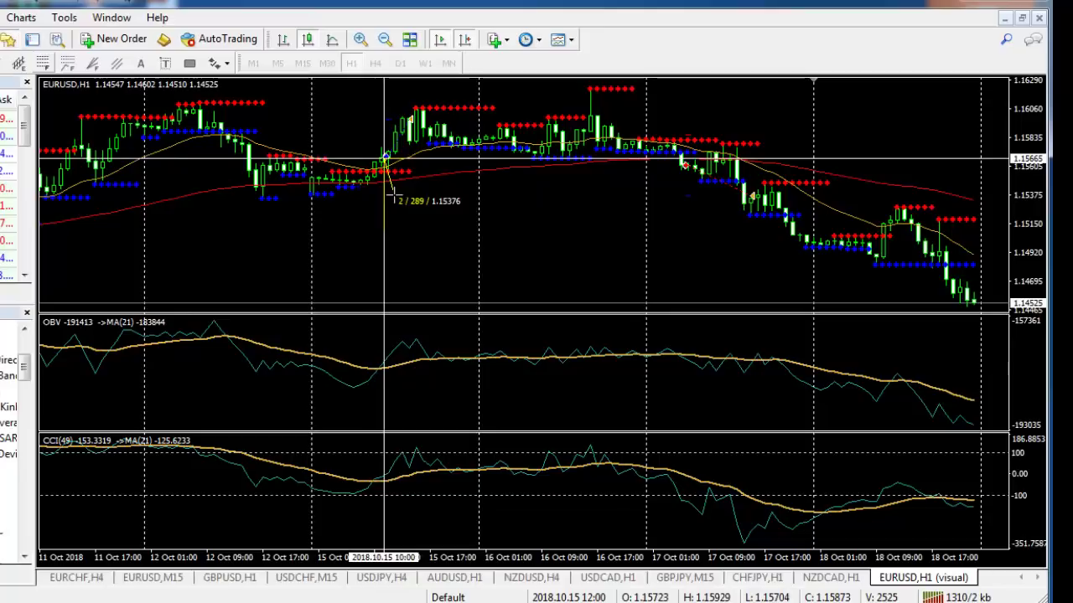
pyautogui.moveTo(392, 193); pyautogui.dragTo(394, 196)
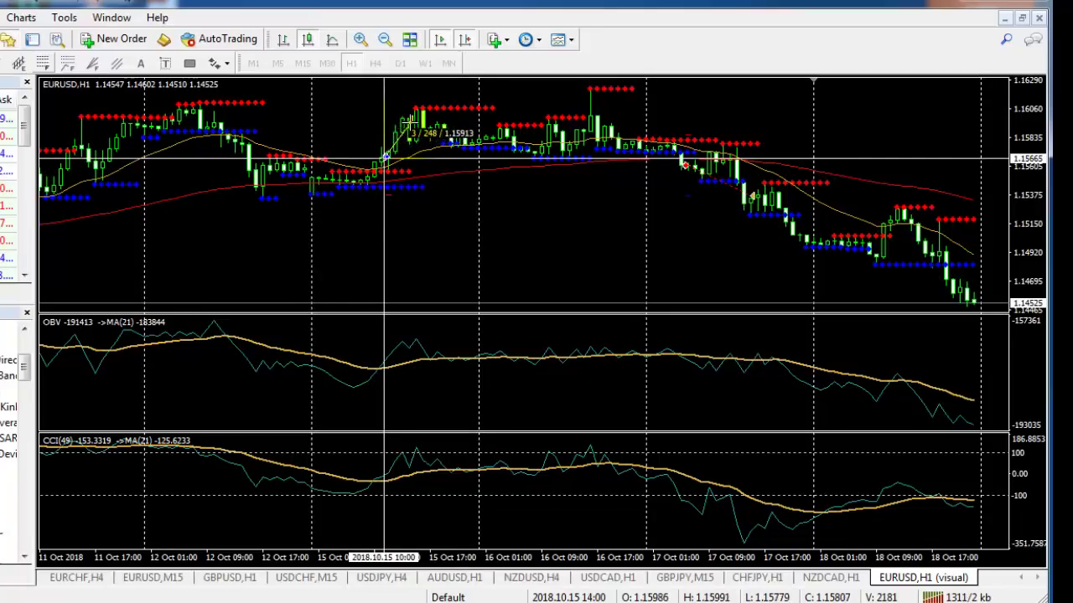
# Measure the earlier 2018.10.10 02:00 buy trade from entry to exit with the crosshair
pyautogui.moveTo(329, 248); pyautogui.dragTo(442, 266)
pyautogui.moveTo(311, 260); pyautogui.dragTo(457, 259)
pyautogui.middleClick(234, 233)
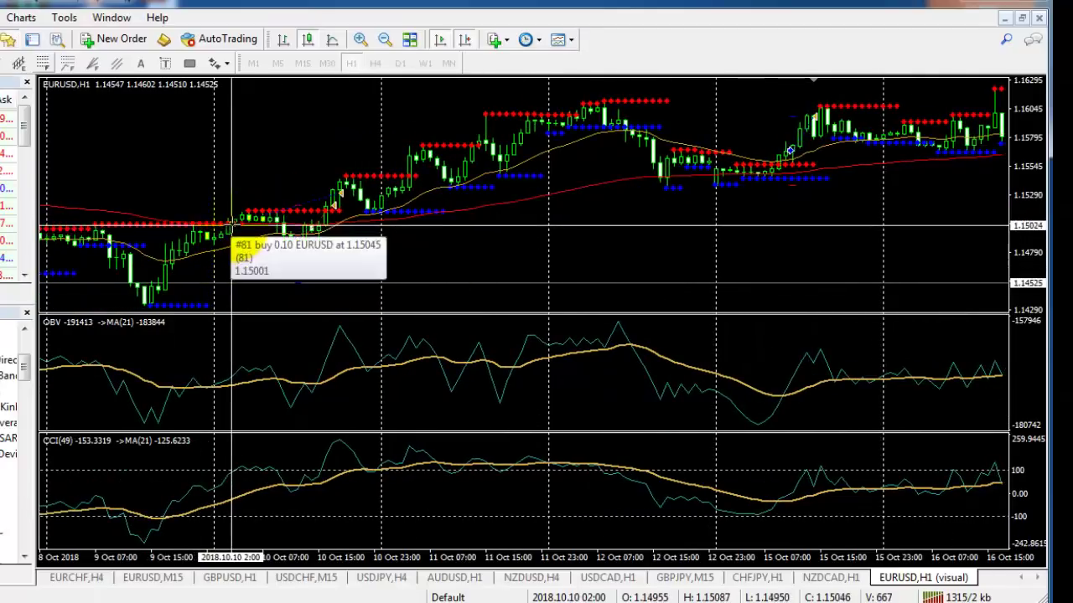
pyautogui.moveTo(231, 224); pyautogui.dragTo(331, 203)
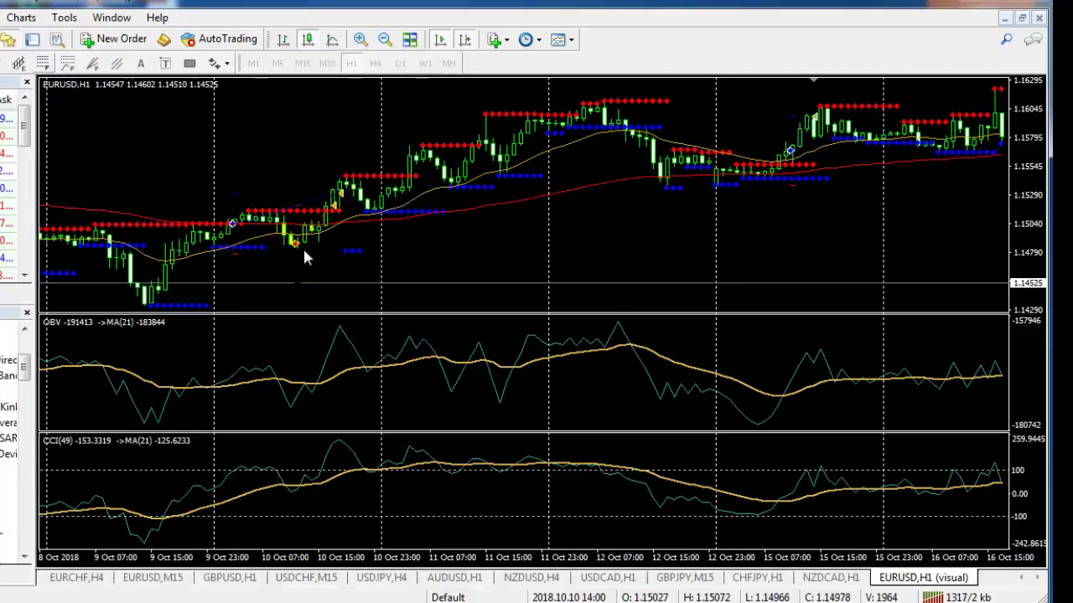
# Measure the 2018.10.10 12:00 sell trade from entry to exit with the crosshair
pyautogui.moveTo(295, 256)
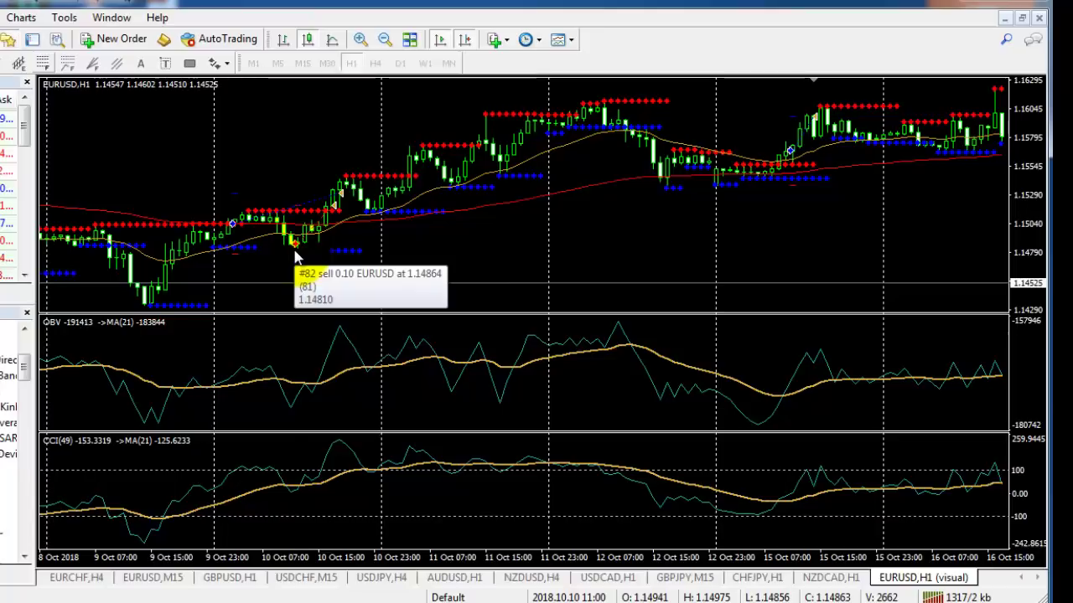
pyautogui.middleClick(291, 263)
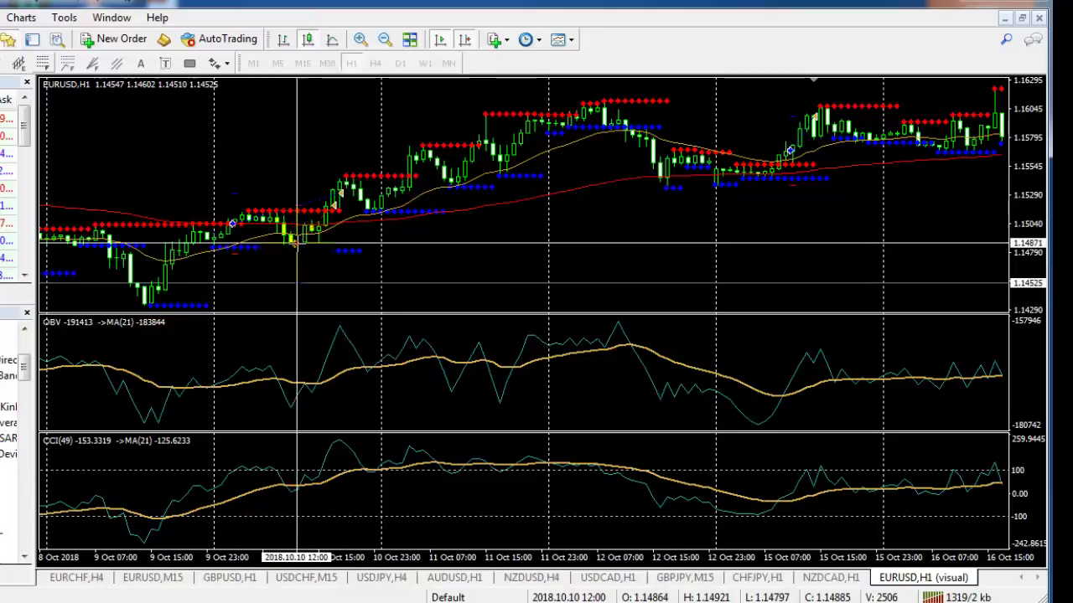
pyautogui.moveTo(298, 244); pyautogui.dragTo(337, 208)
# Bring the EURUSD,H1 visual chart back to its latest bars with chart shift on, and return to the EURCHF,H4 dashboard
pyautogui.moveTo(795, 240); pyautogui.dragTo(719, 249)
pyautogui.click(465, 42)
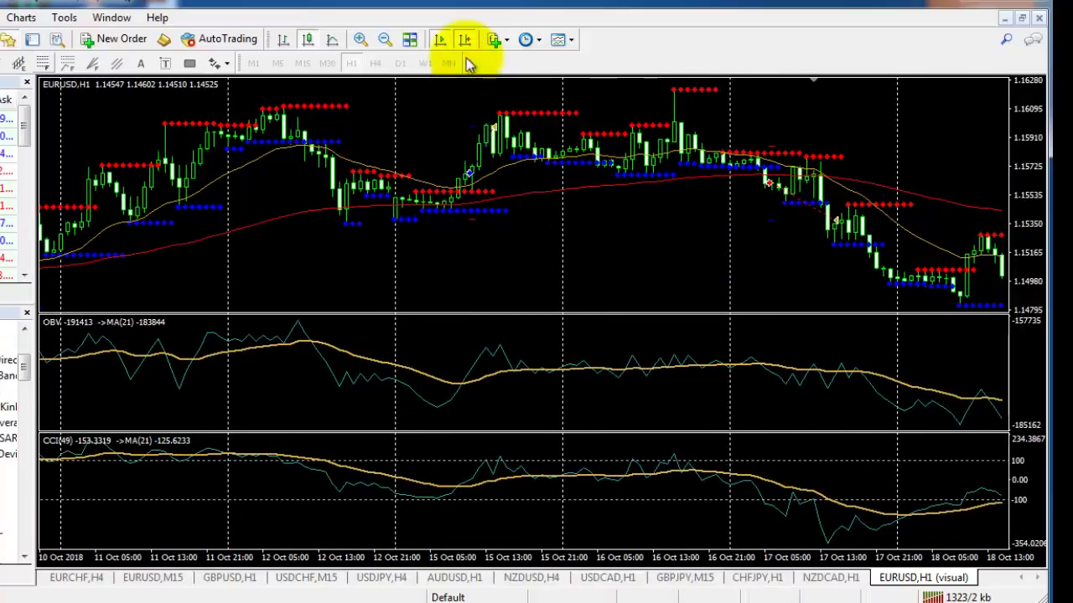
pyautogui.click(466, 41)
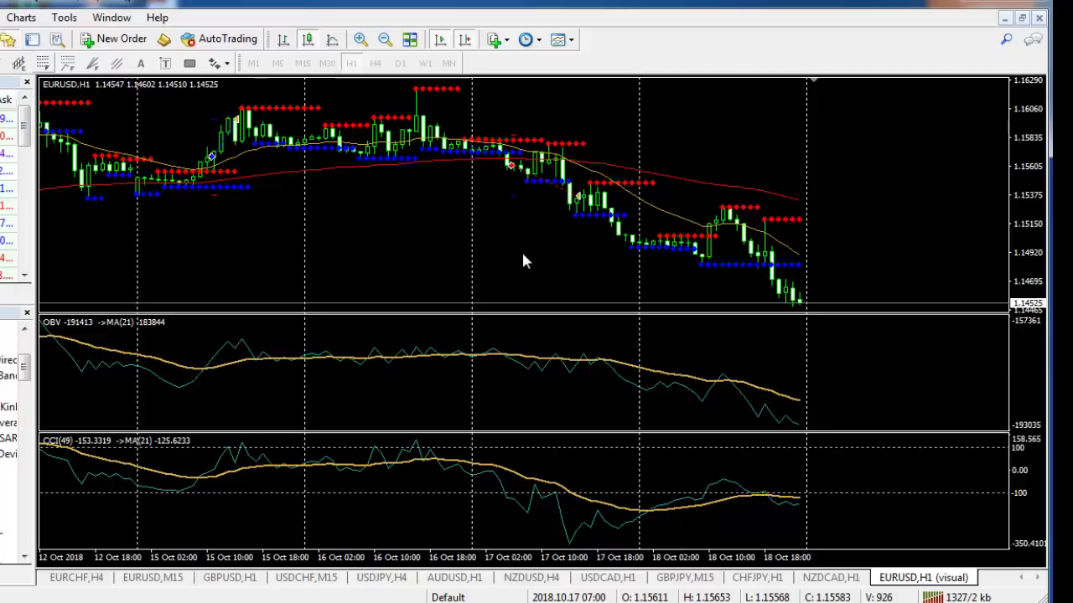
pyautogui.moveTo(540, 151)
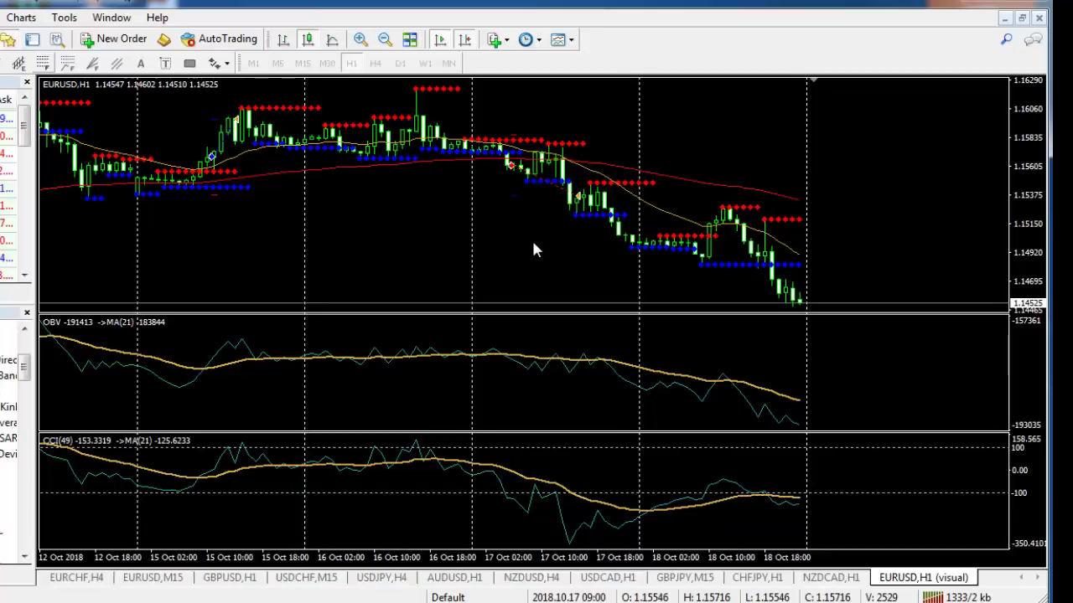
pyautogui.click(79, 579)
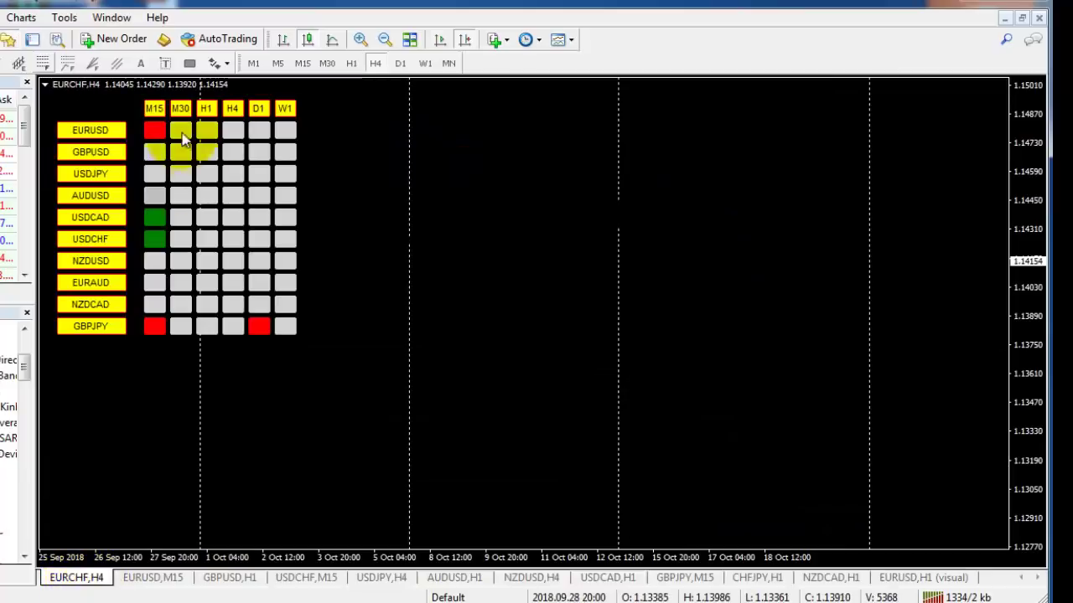